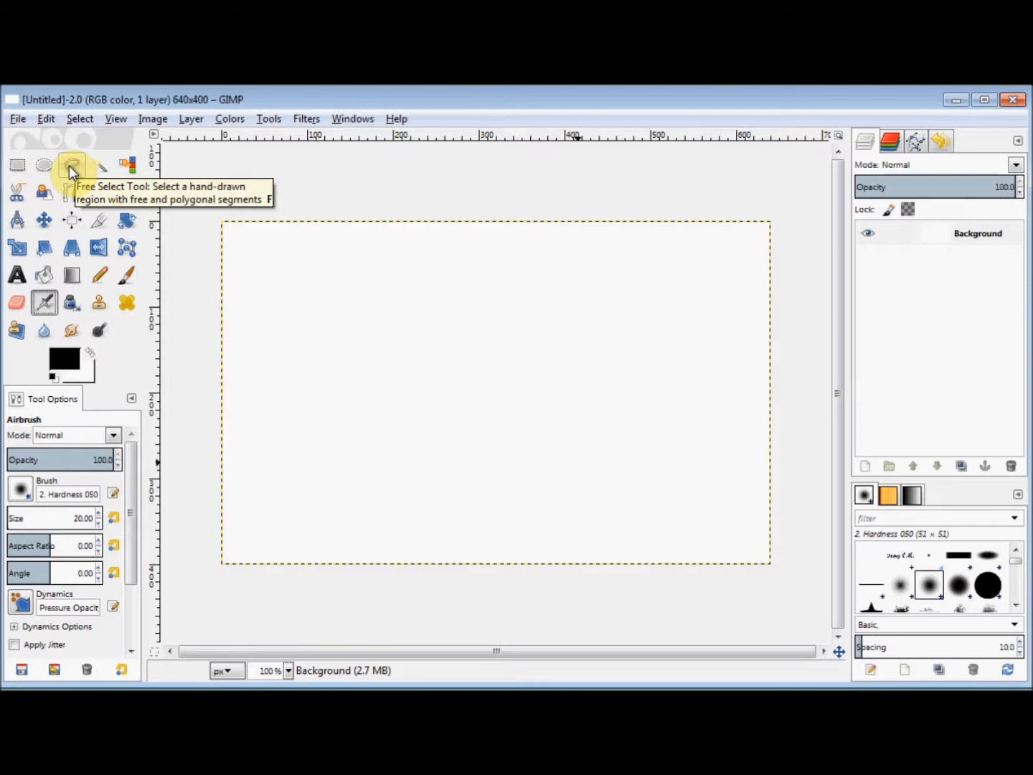
Draw a rectangular selection about 169 × 133 px in the upper-left part of the white canvas
left_click(16, 167)
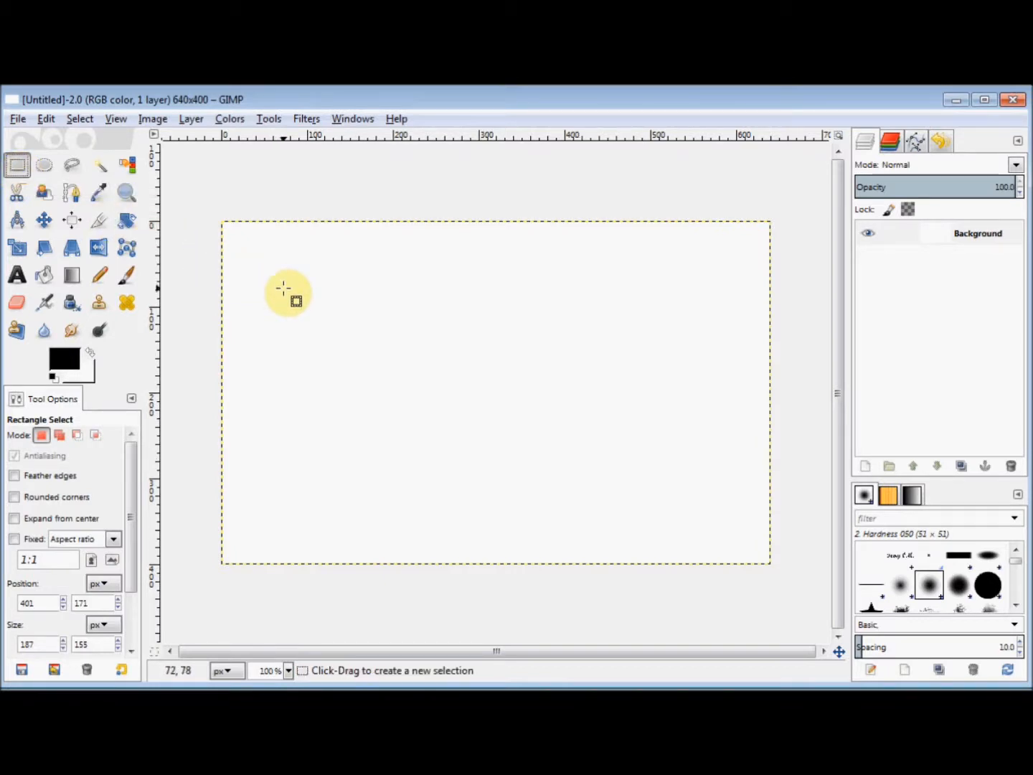
left_click_drag(283, 288, 430, 401)
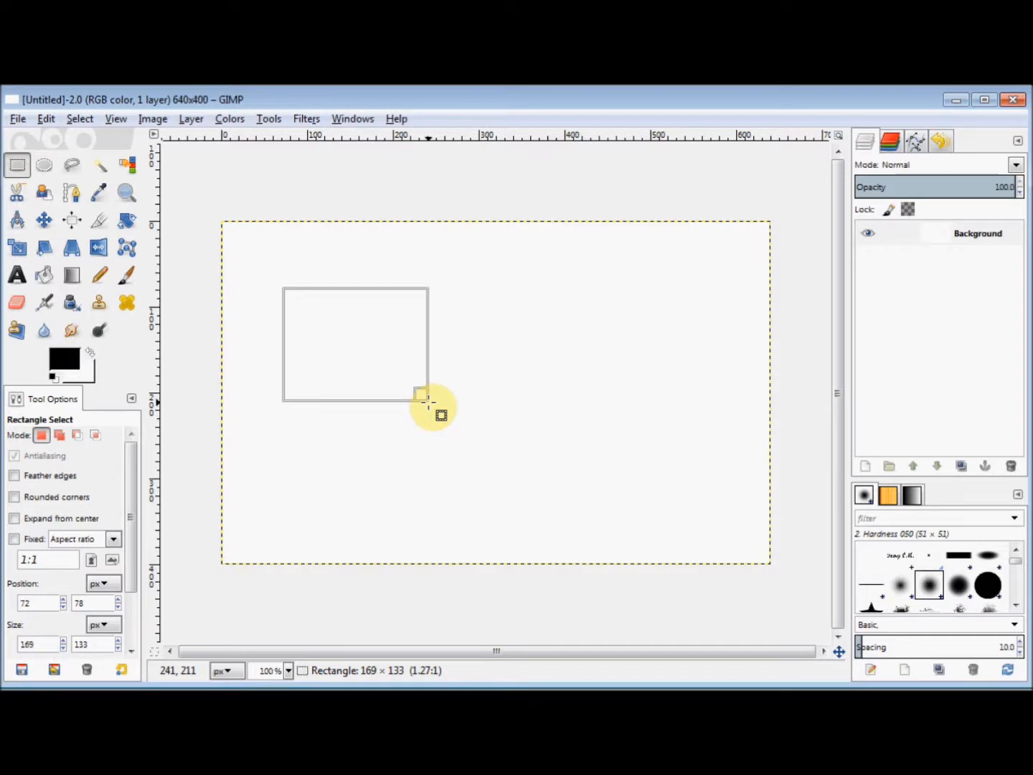
left_click_drag(429, 402, 429, 402)
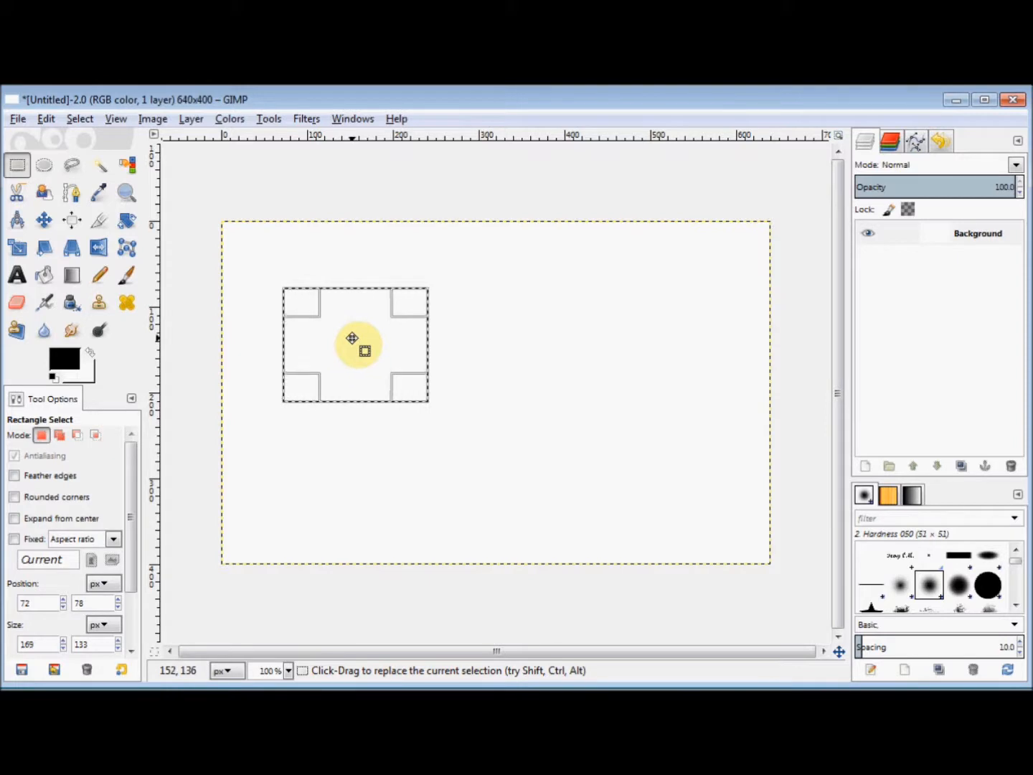
Move the rectangular selection to the lower-right part of the canvas and resize it to about 176 × 100 px
left_click(353, 338)
left_click_drag(351, 339, 588, 415)
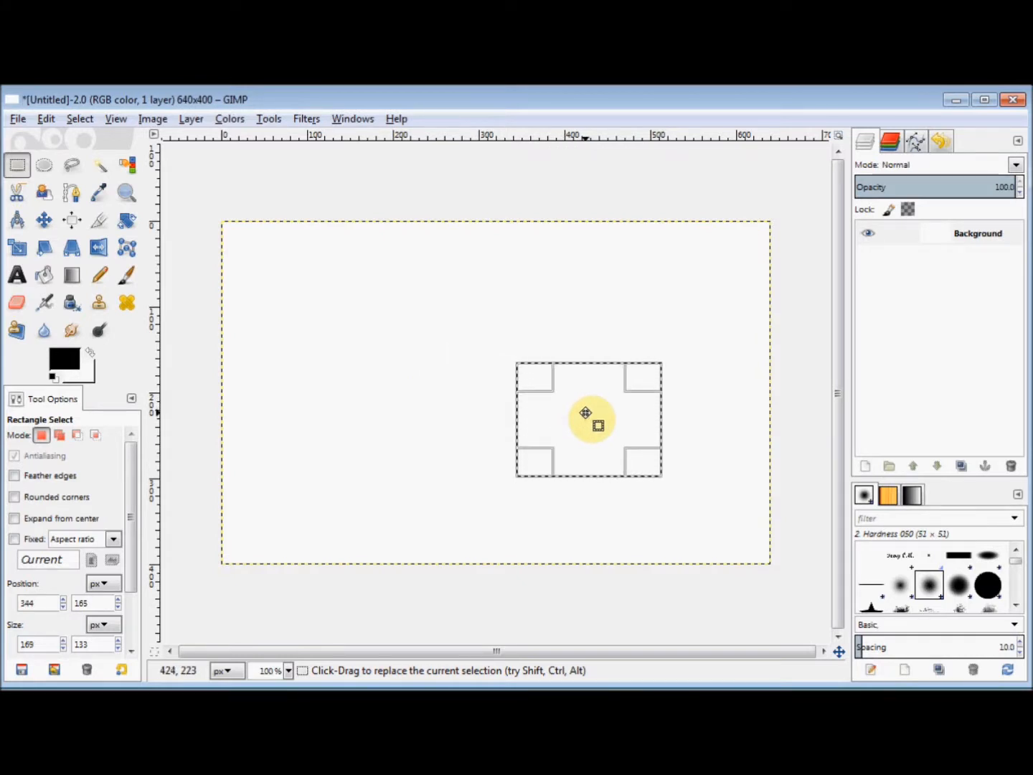
left_click(531, 379)
left_click_drag(532, 379, 528, 410)
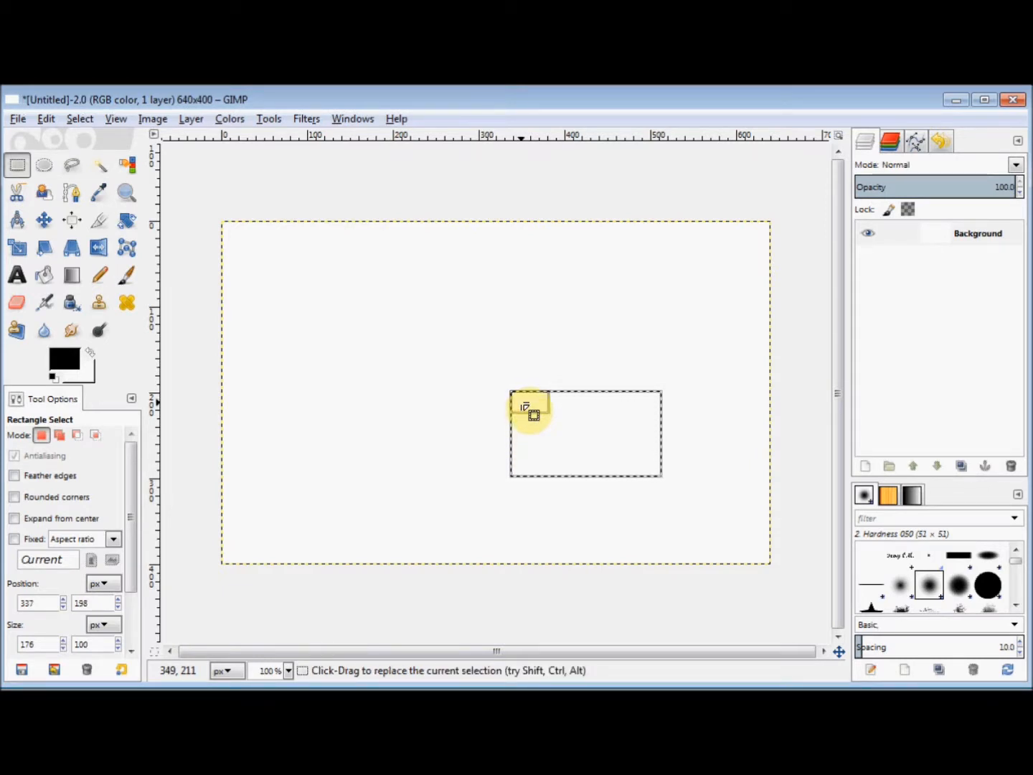
Bucket-fill the rectangular selection with the black foreground color and deselect it
left_click(46, 281)
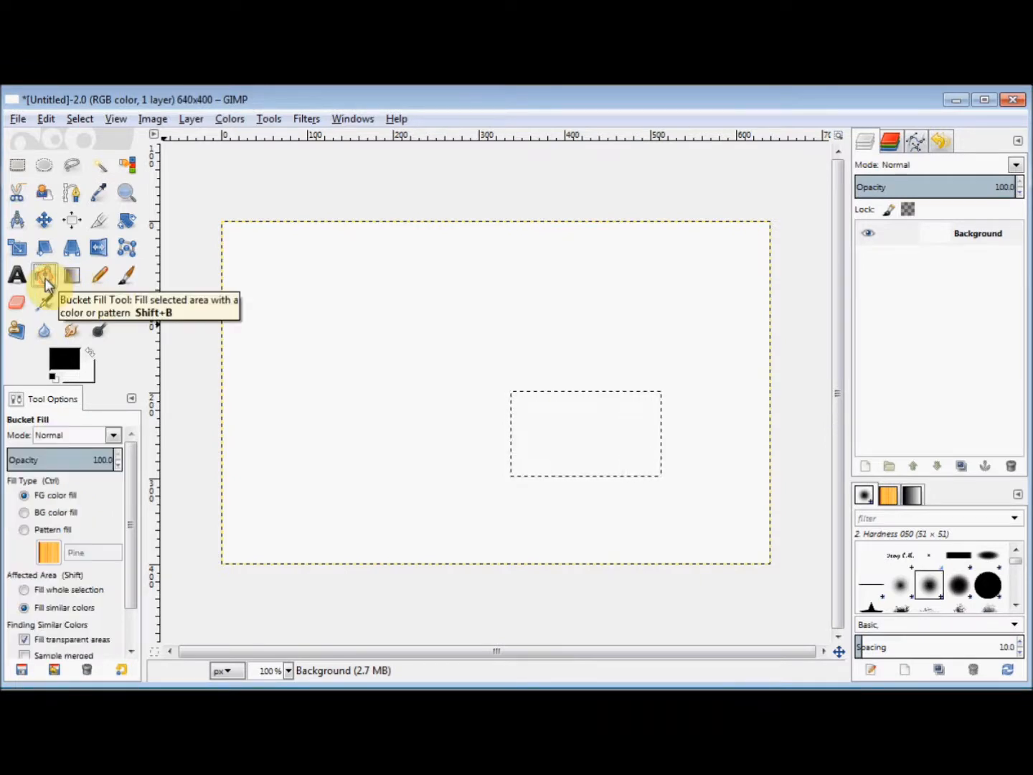
left_click(558, 437)
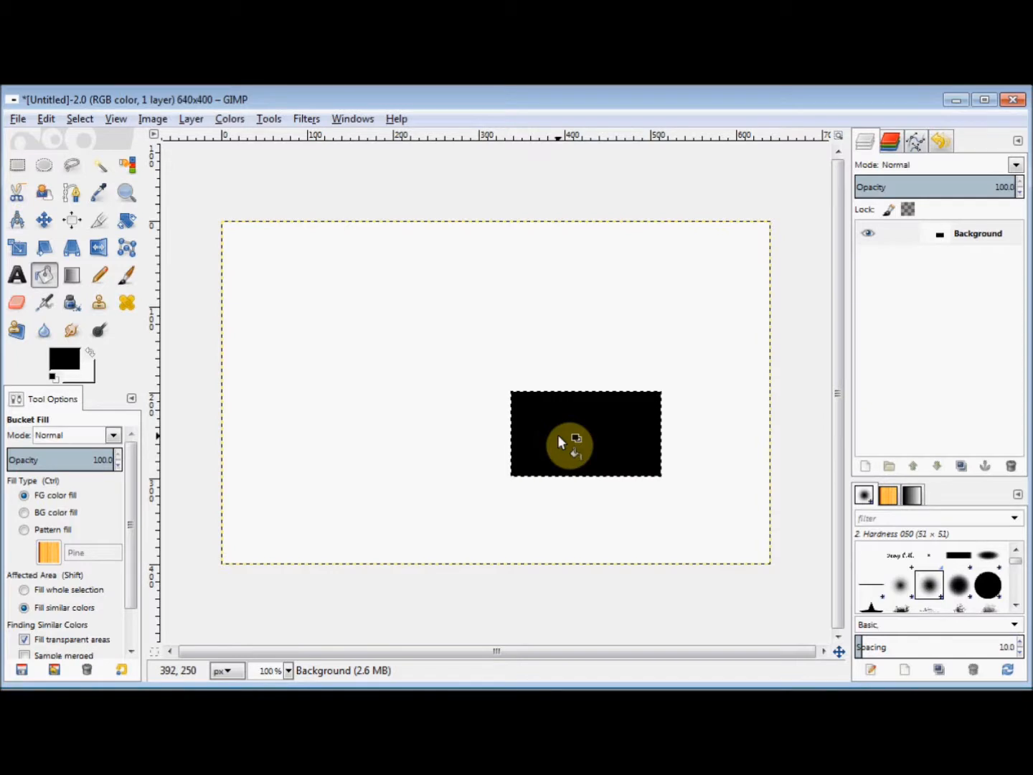
left_click(77, 119)
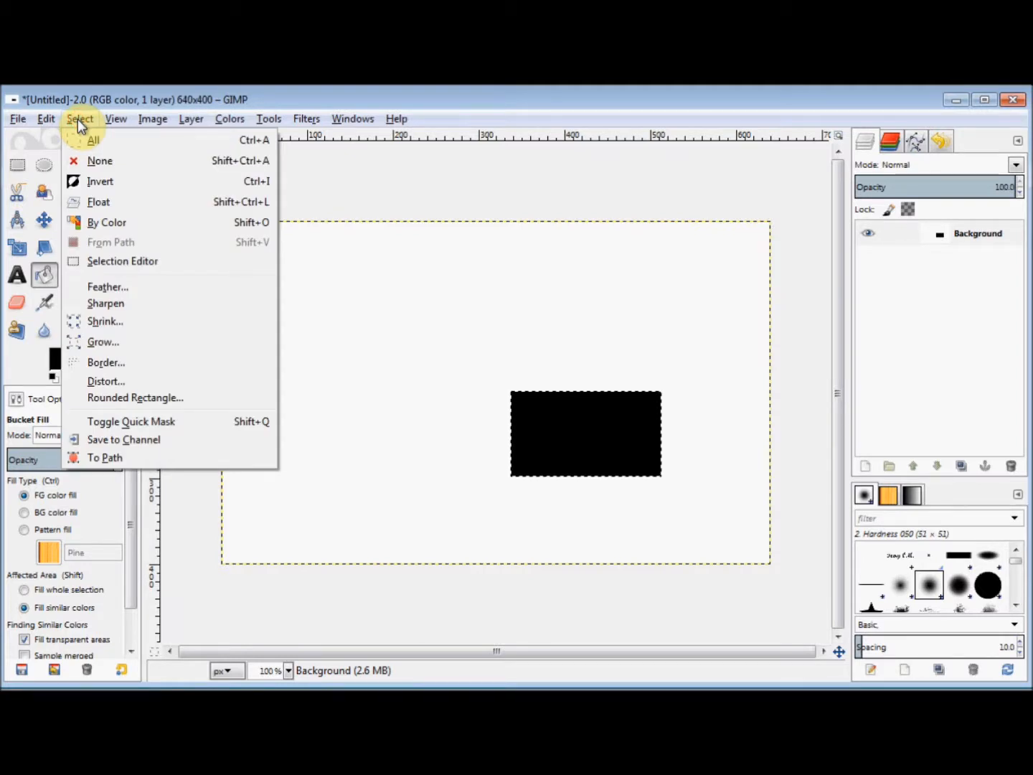
left_click(84, 161)
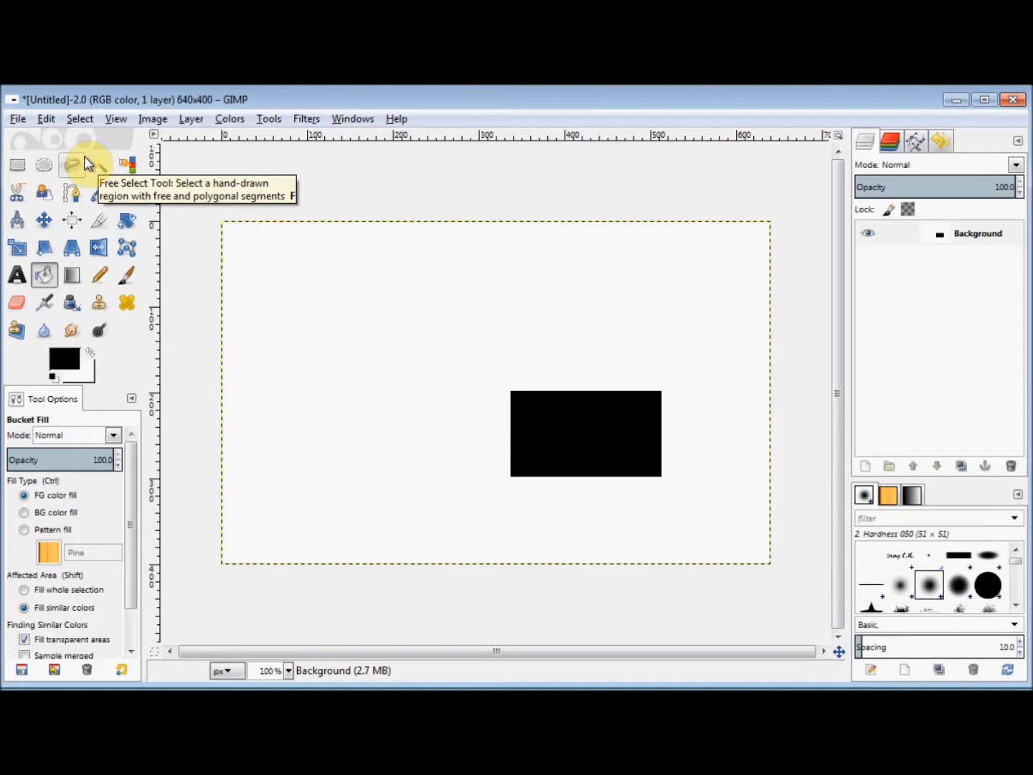
Draw an elliptical selection on the left part of the canvas, reposition it lower and resize it to about 153 × 125 px
left_click(45, 170)
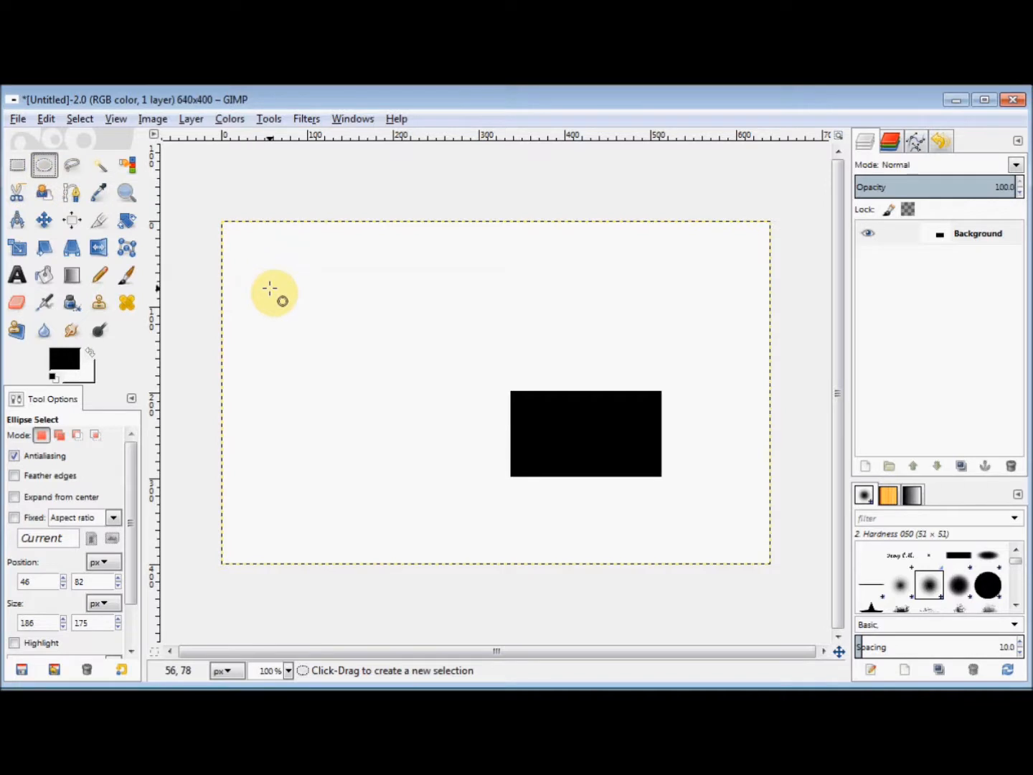
left_click(270, 288)
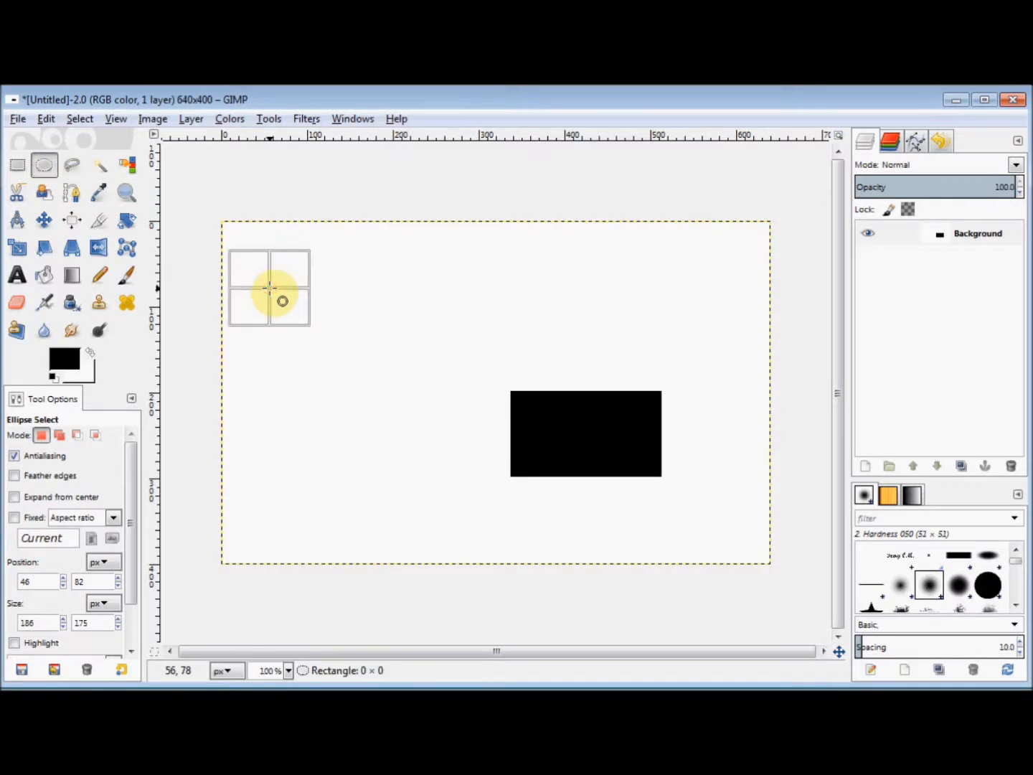
left_click_drag(269, 289, 393, 398)
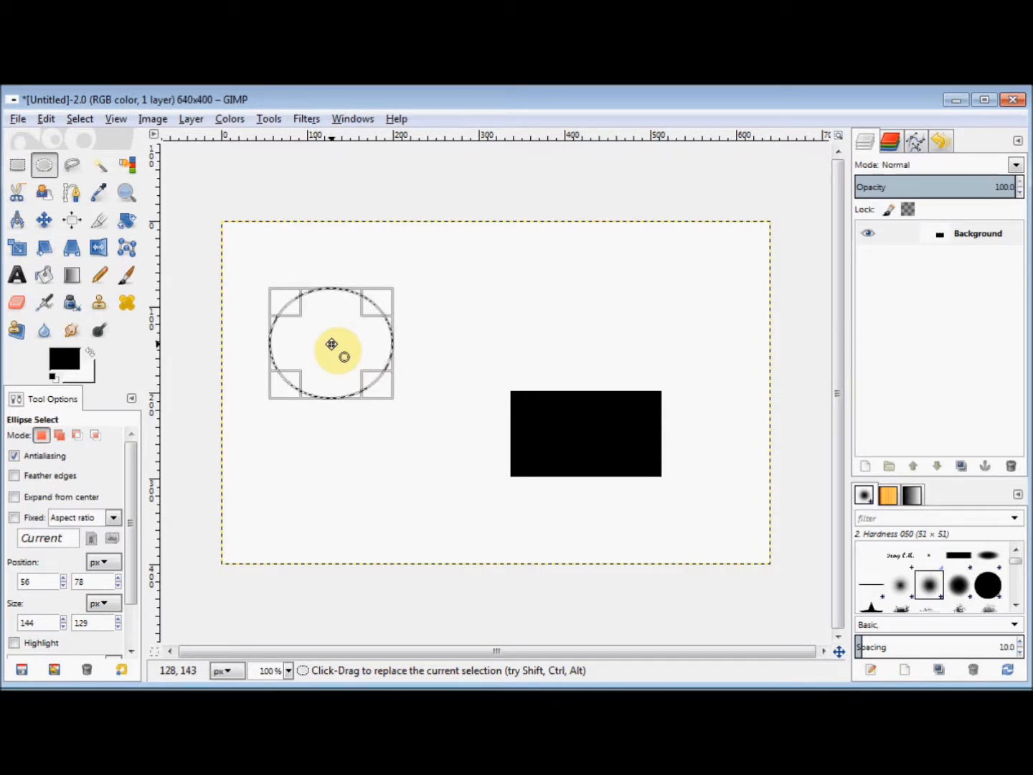
left_click_drag(331, 344, 333, 383)
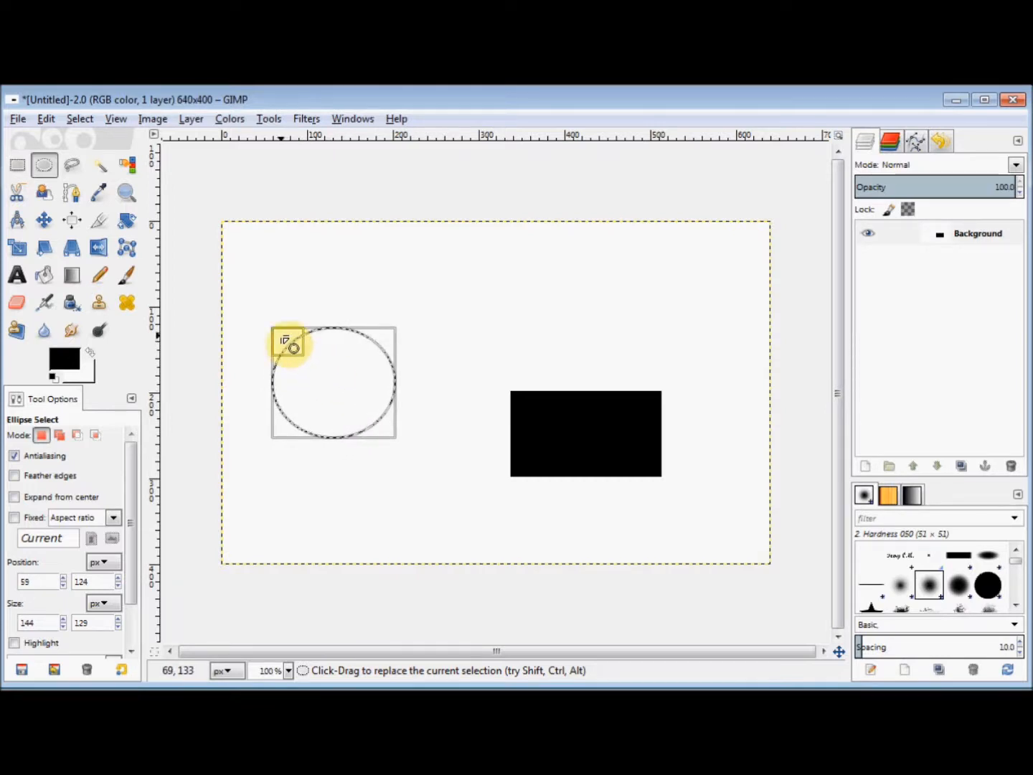
mouse_move(288, 342)
left_mouse_down()
mouse_move(284, 311)
mouse_move(282, 354)
mouse_move(266, 356)
mouse_move(286, 352)
left_mouse_up()
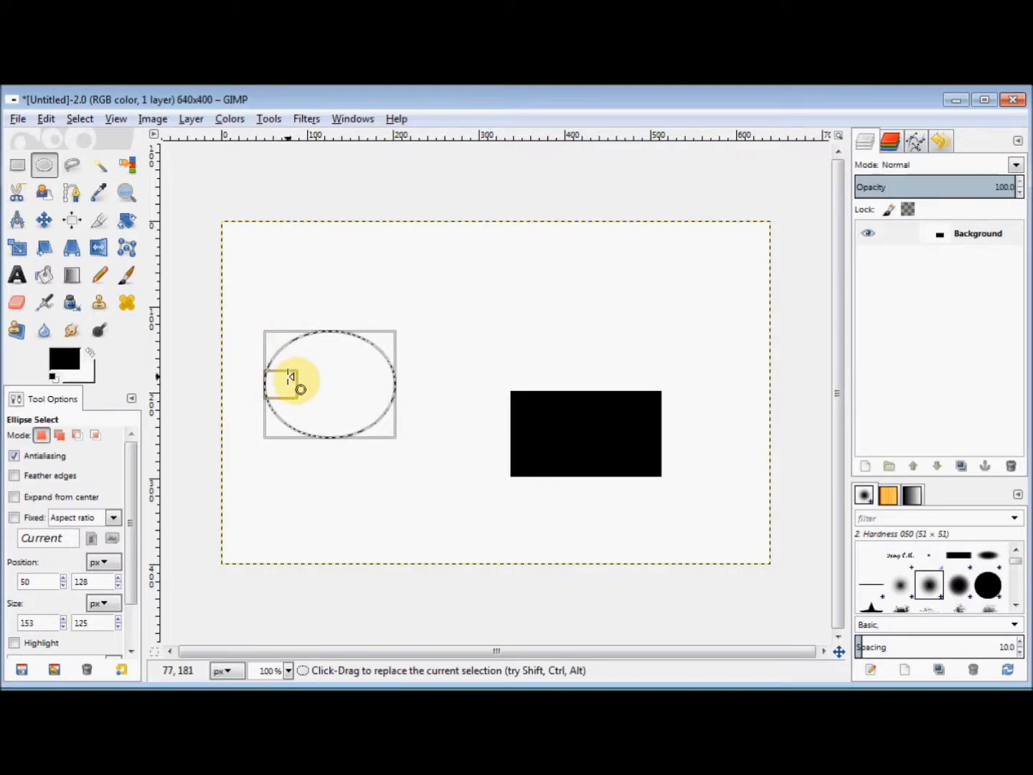
Bucket-fill the elliptical selection with the black foreground color and deselect it
left_click(44, 278)
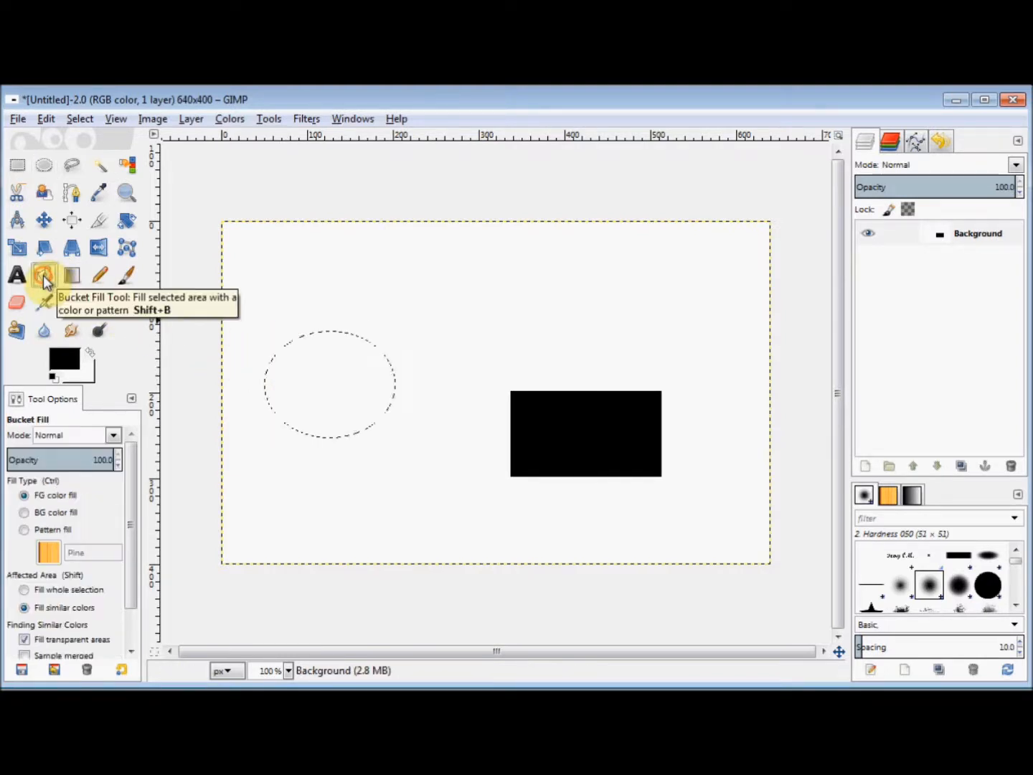
left_click(326, 381)
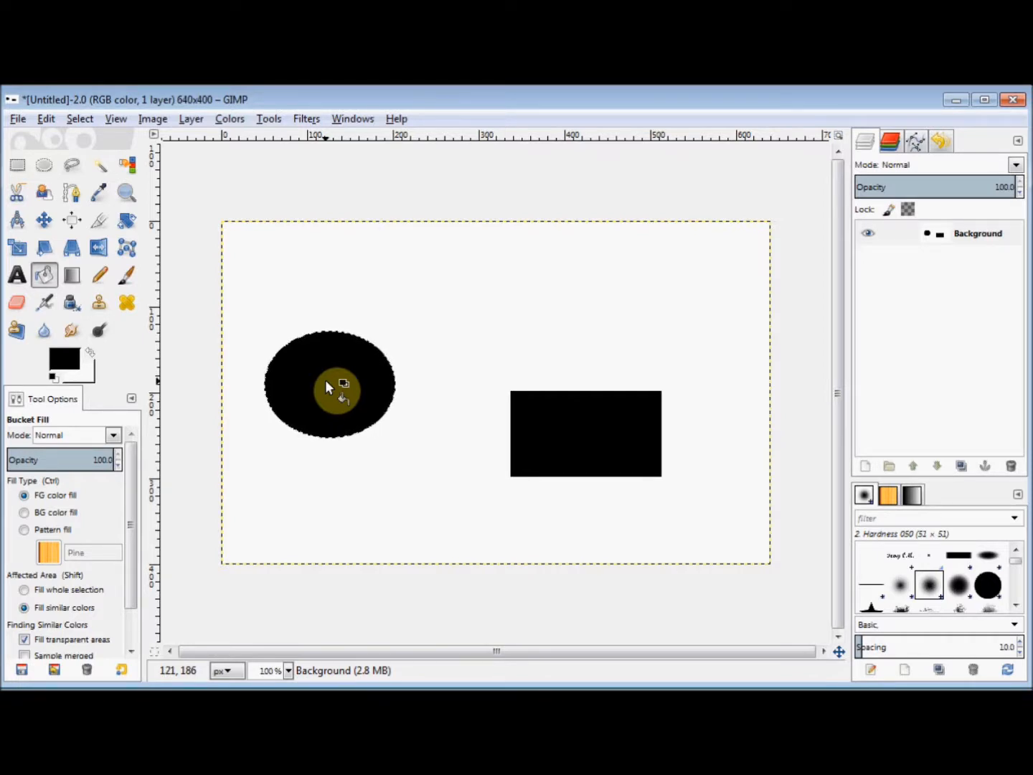
left_click(80, 119)
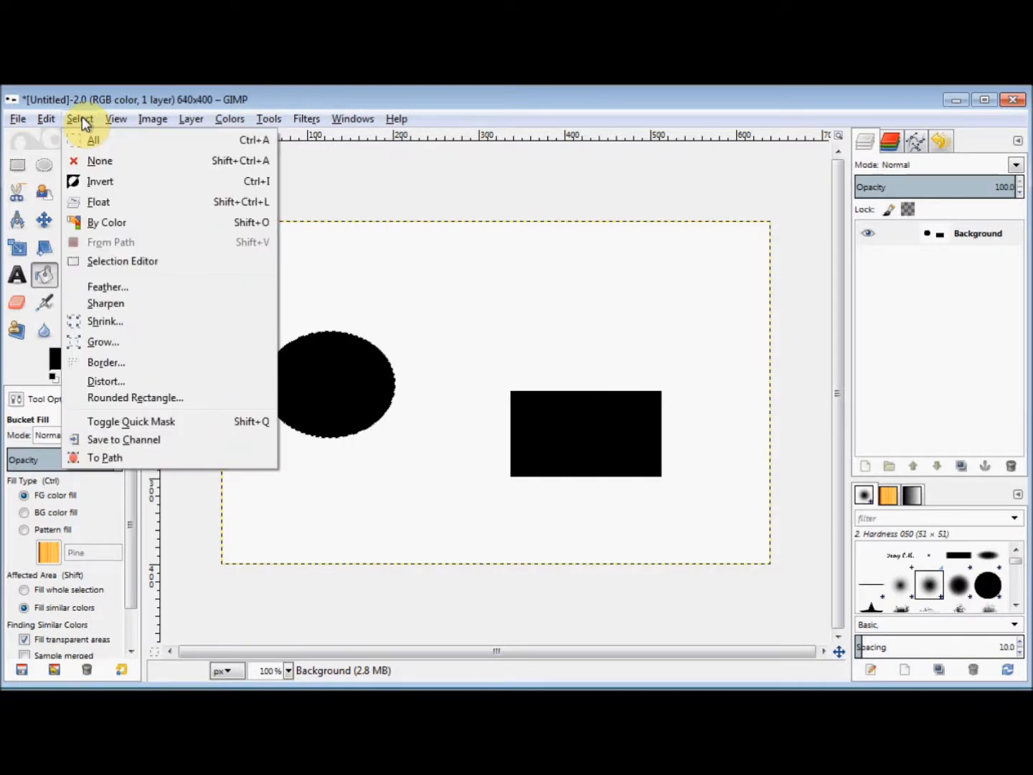
left_click(88, 159)
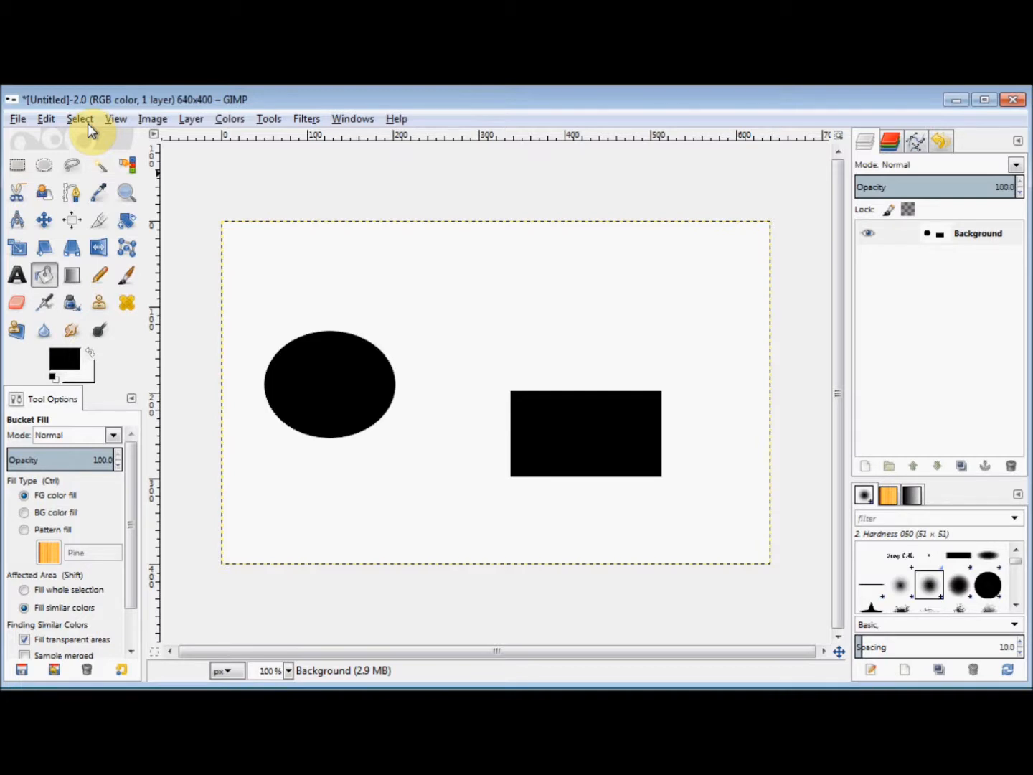
Clear the canvas and trace a Free Select outline with a wavy freehand upper edge and straight polygonal segments along the lower edge
key("Delete")
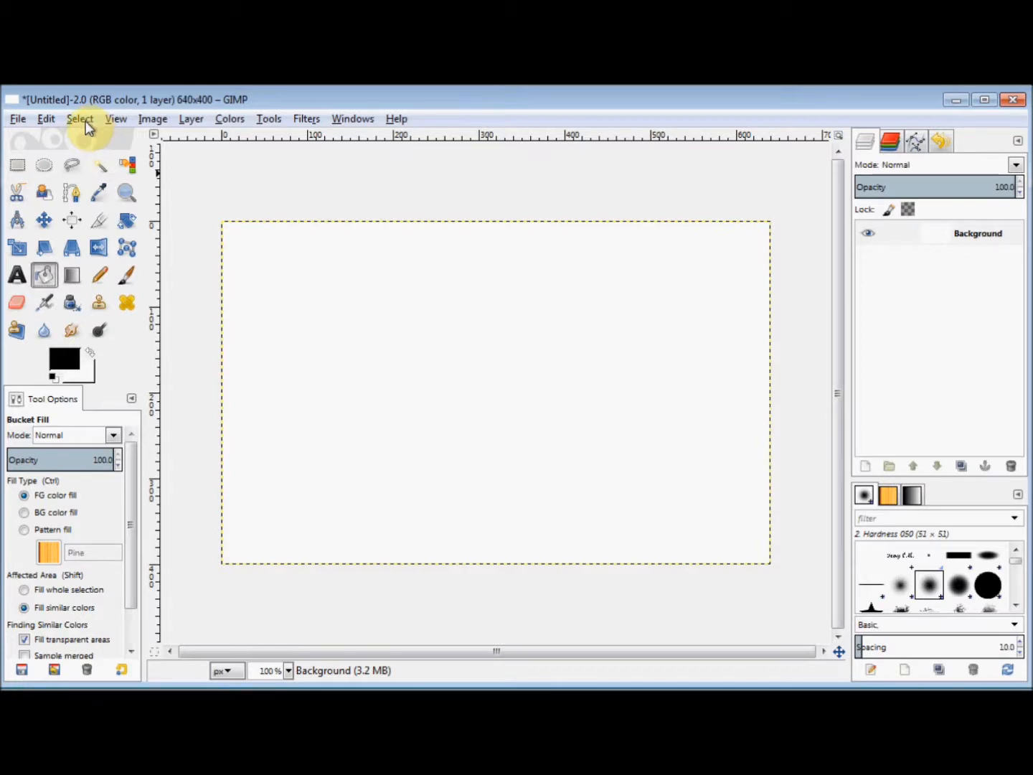
left_click(78, 164)
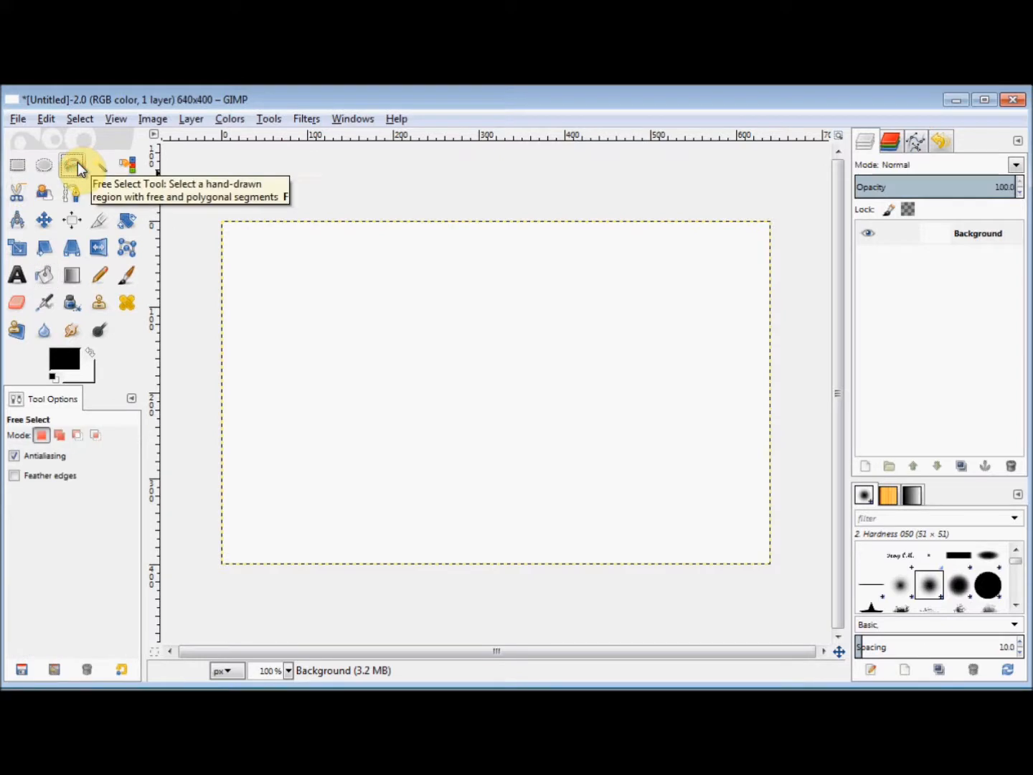
left_click(346, 368)
mouse_move(345, 367)
left_mouse_down()
mouse_move(374, 331)
mouse_move(404, 363)
mouse_move(511, 295)
mouse_move(548, 304)
mouse_move(578, 345)
mouse_move(625, 369)
left_mouse_up()
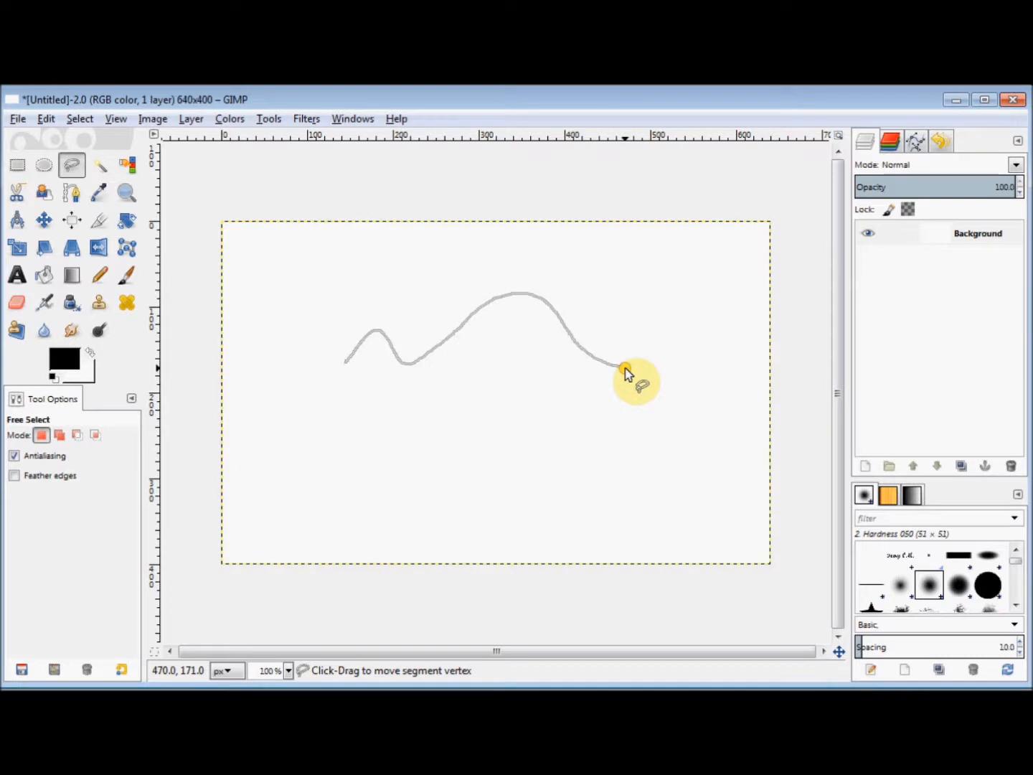
left_click(630, 412)
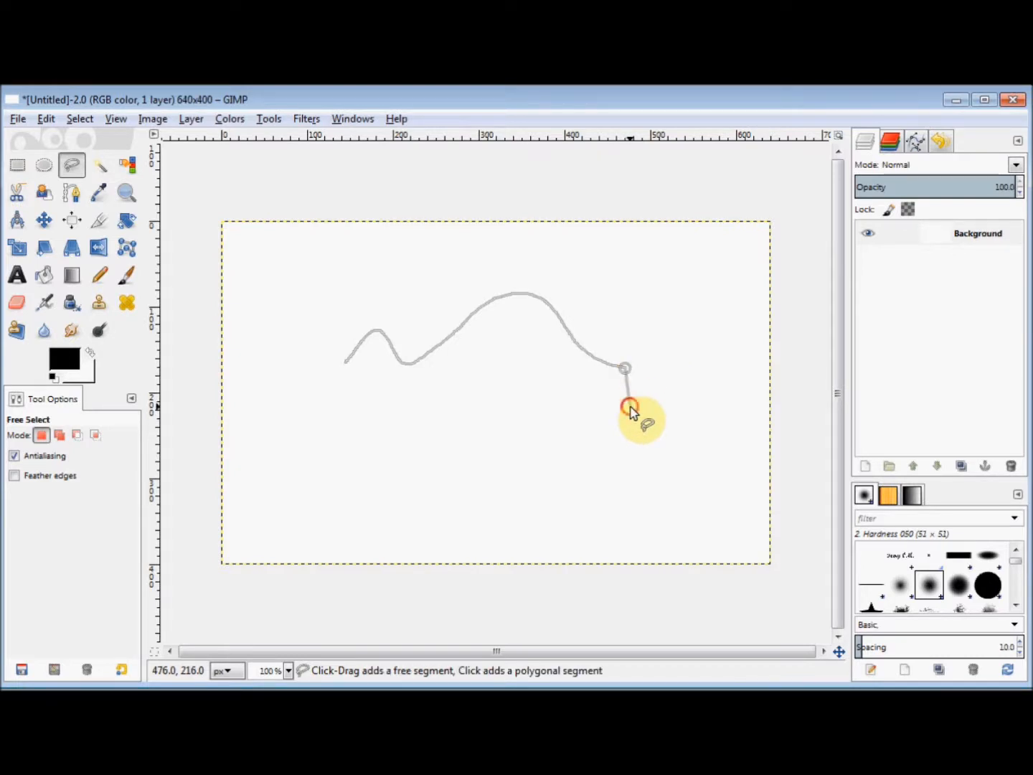
left_click(596, 441)
left_click(507, 452)
left_click(431, 456)
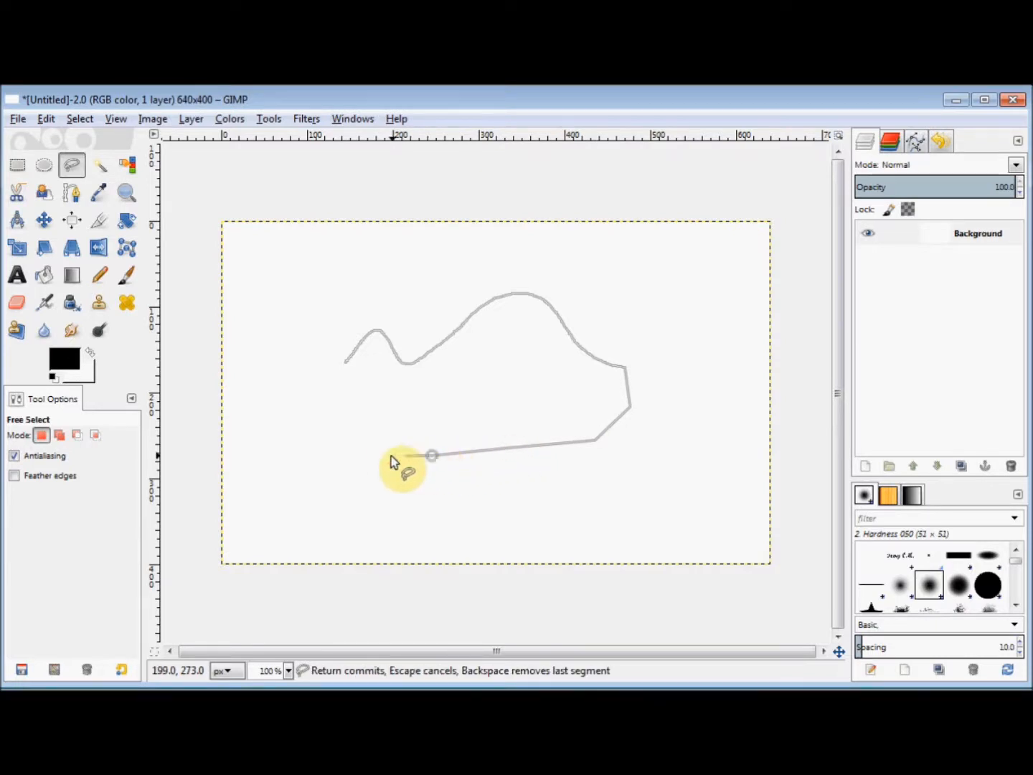
left_click(372, 426)
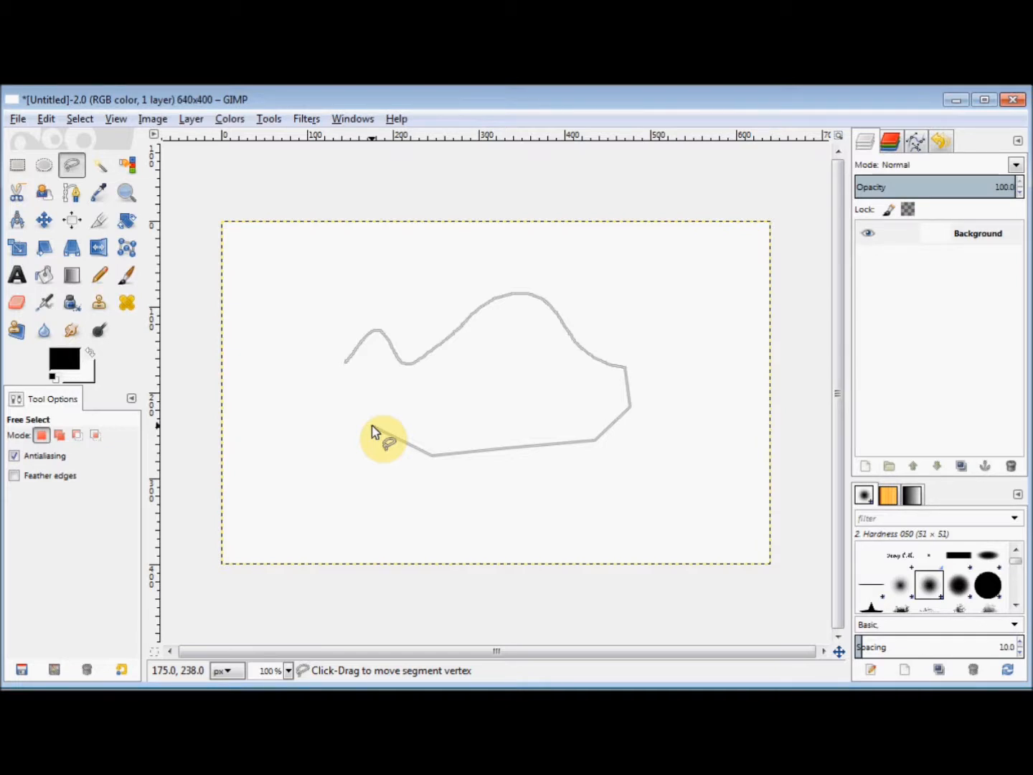
Remove the last segment of the free selection outline and close the shape at its starting point
key("BackSpace")
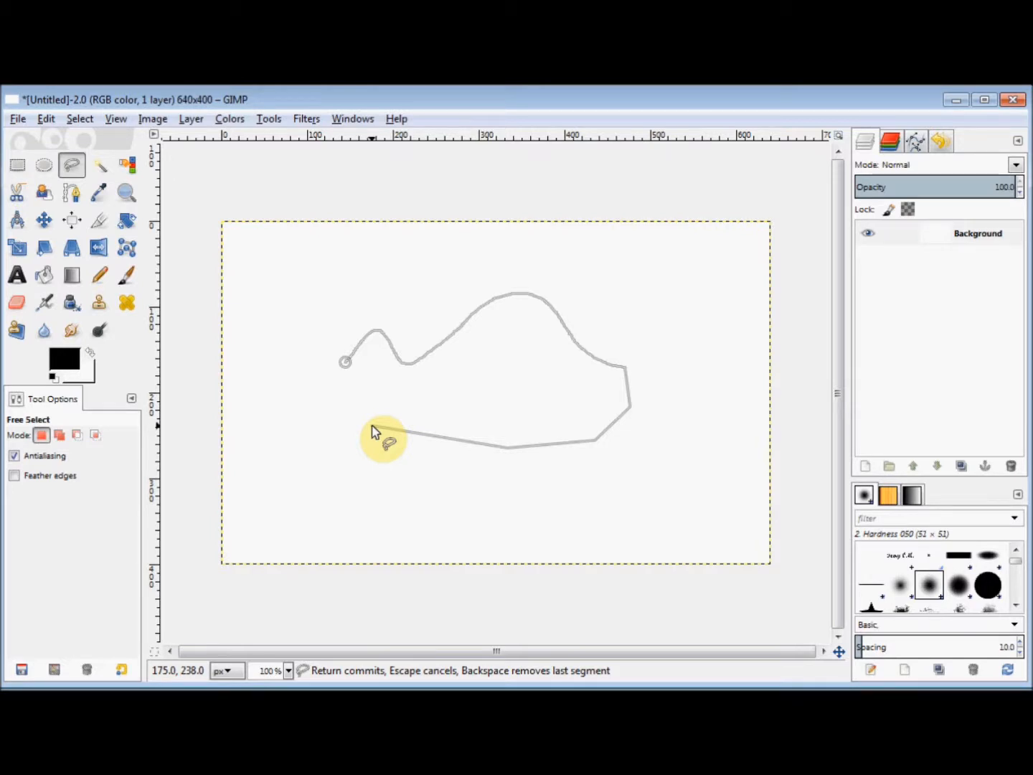
left_click(345, 363)
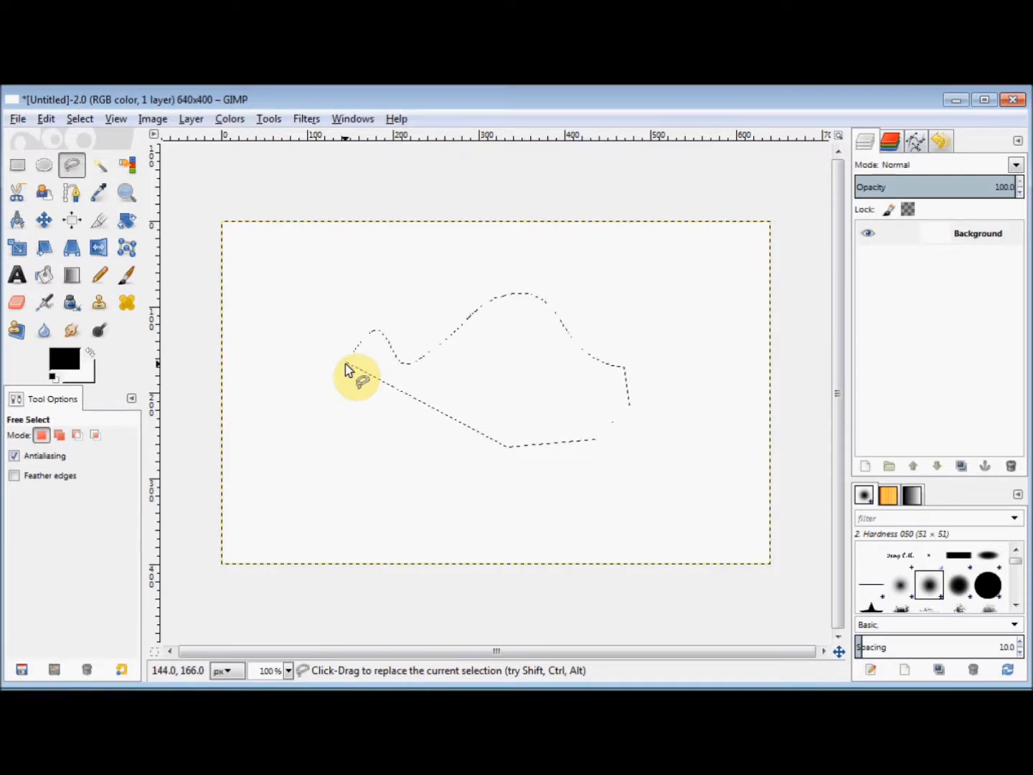
left_click(346, 370)
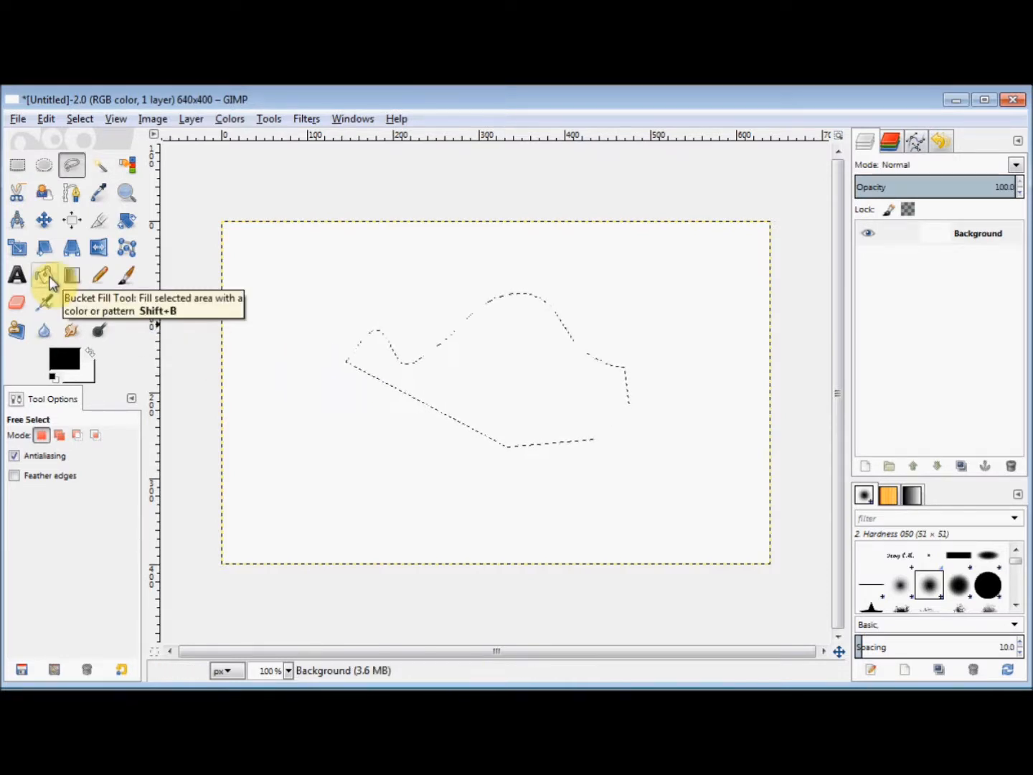
Bucket-fill the irregular free selection with the black foreground color and deselect it
left_click(48, 277)
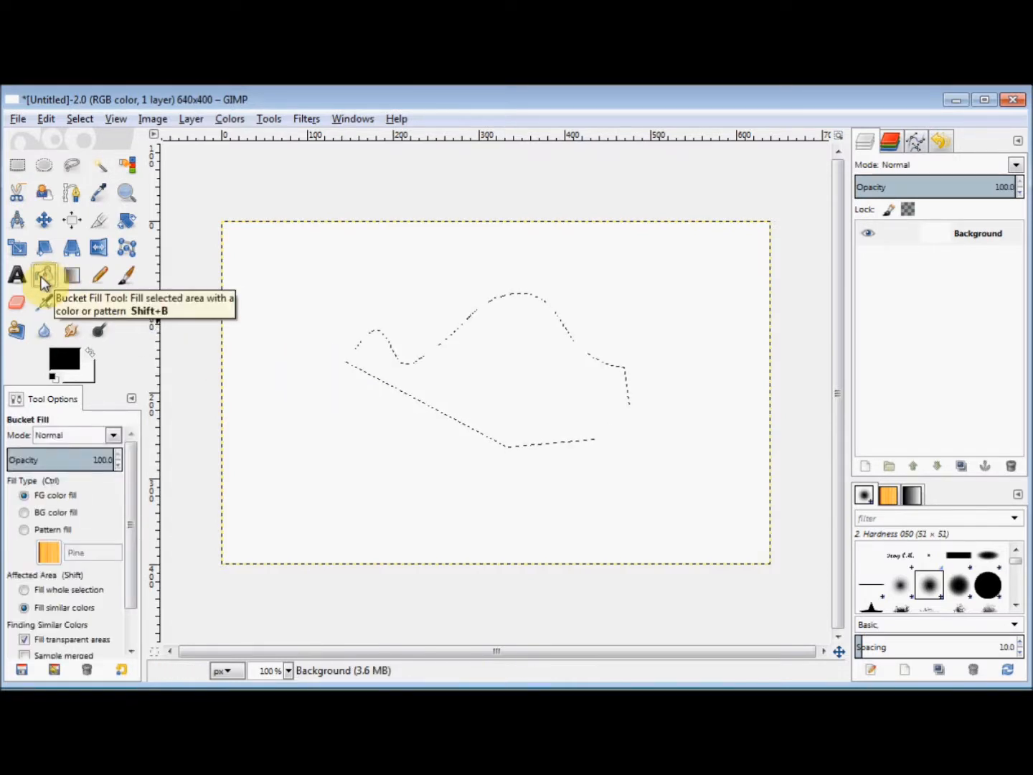
left_click(492, 380)
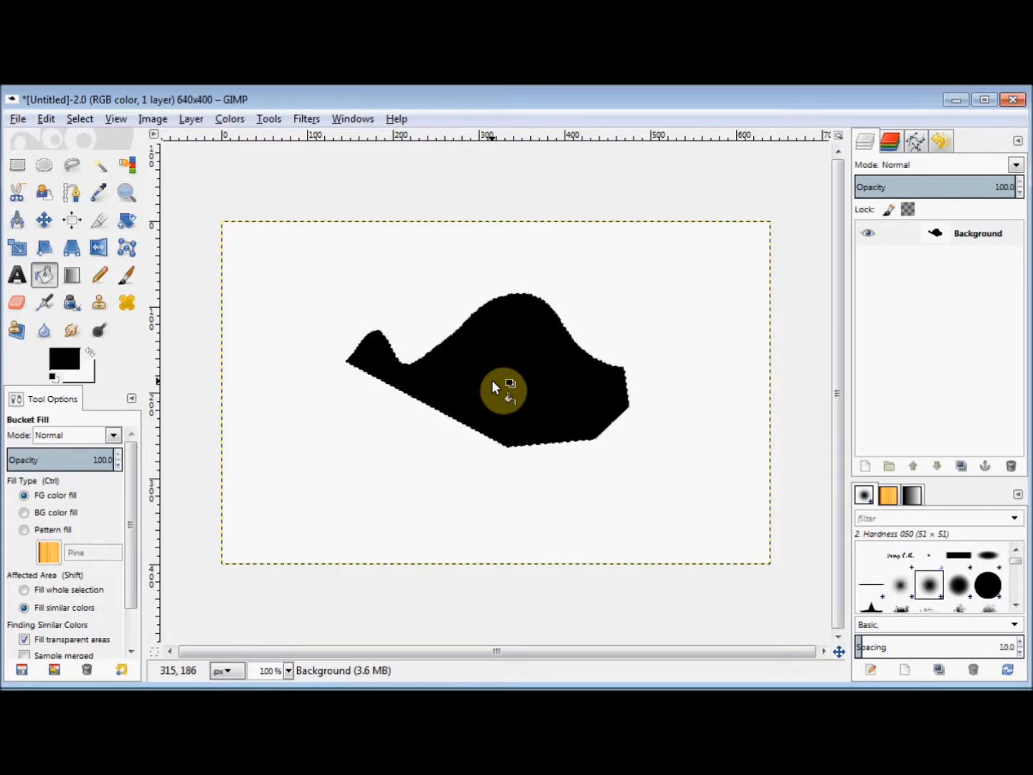
left_click(81, 120)
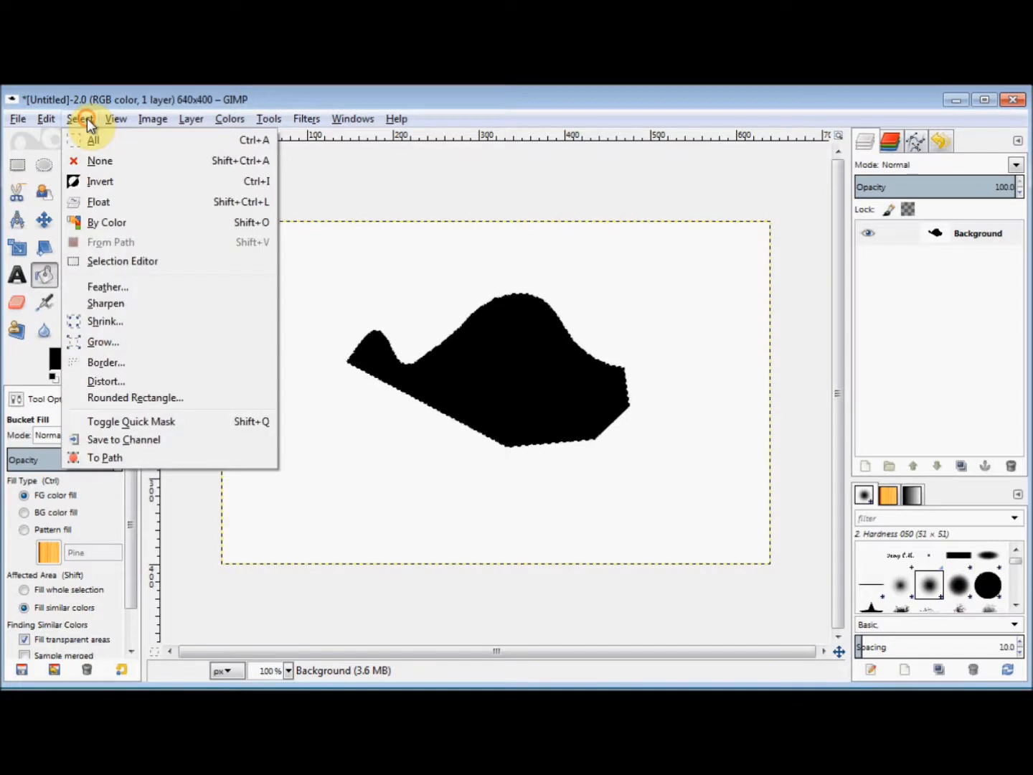
left_click(99, 162)
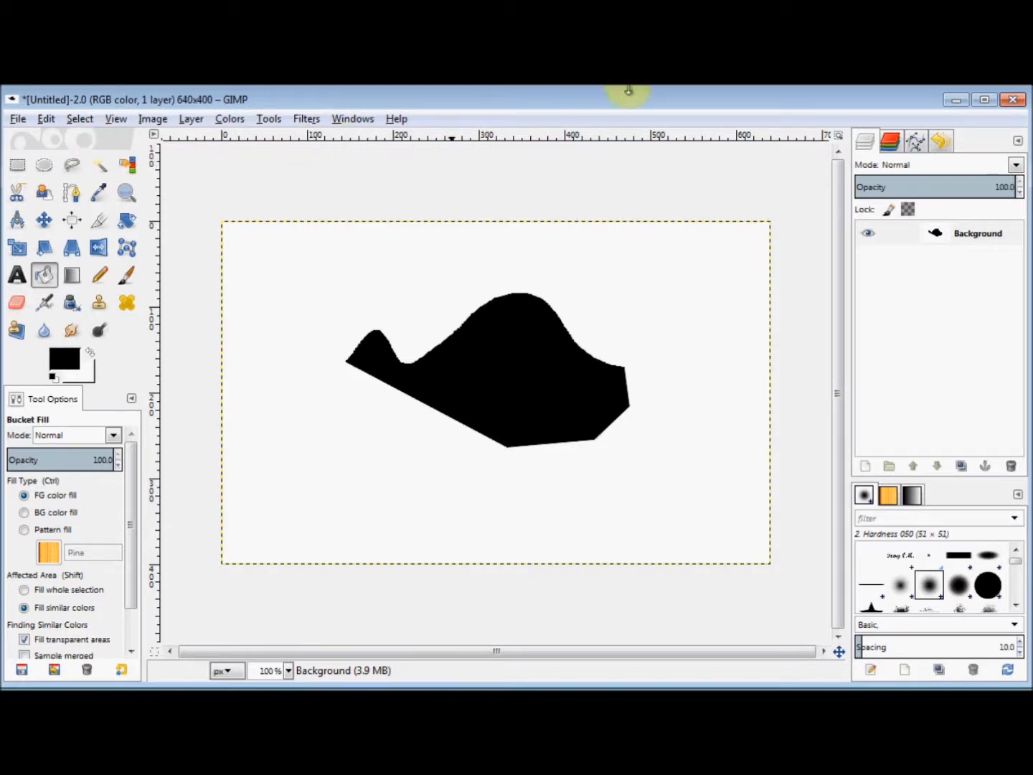
Close the untitled image without saving its changes
left_click(1021, 103)
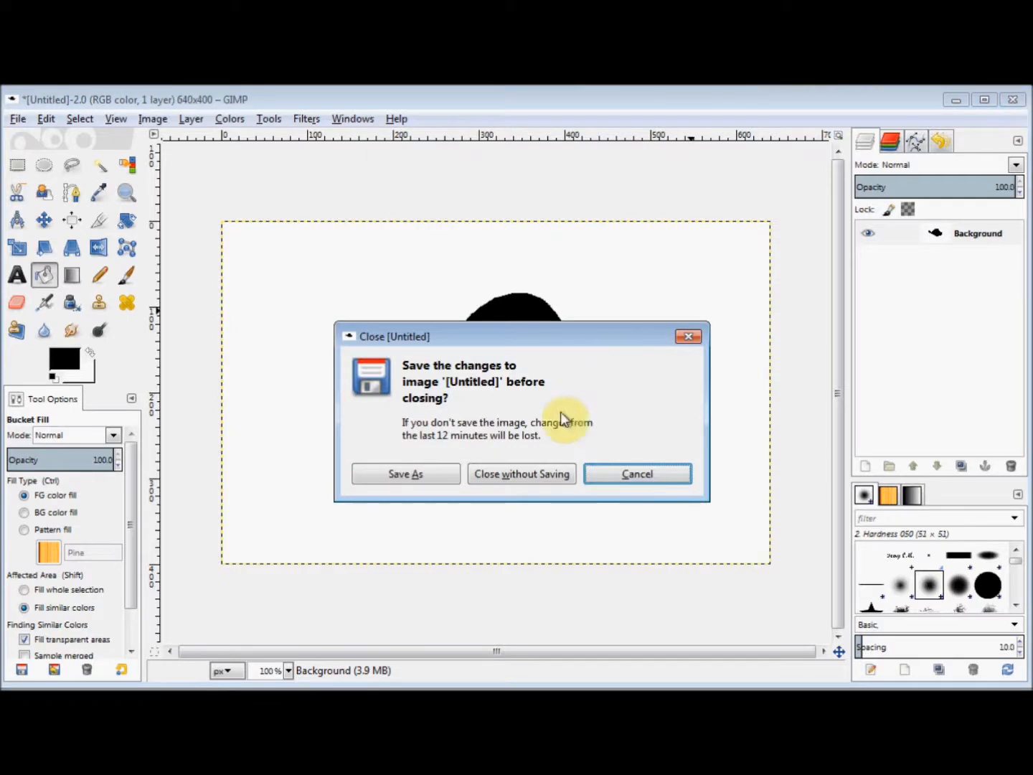
left_click(520, 483)
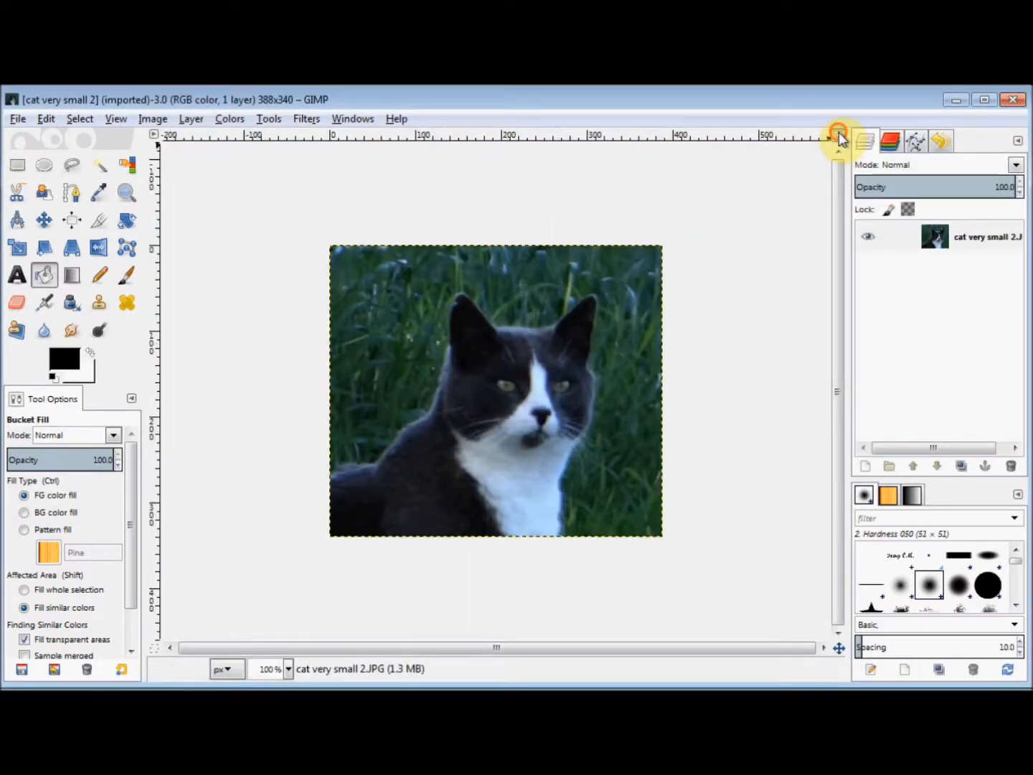
Enlarge the cat photo to fill the image window and set up Free Select with feathered edges
left_click(838, 136)
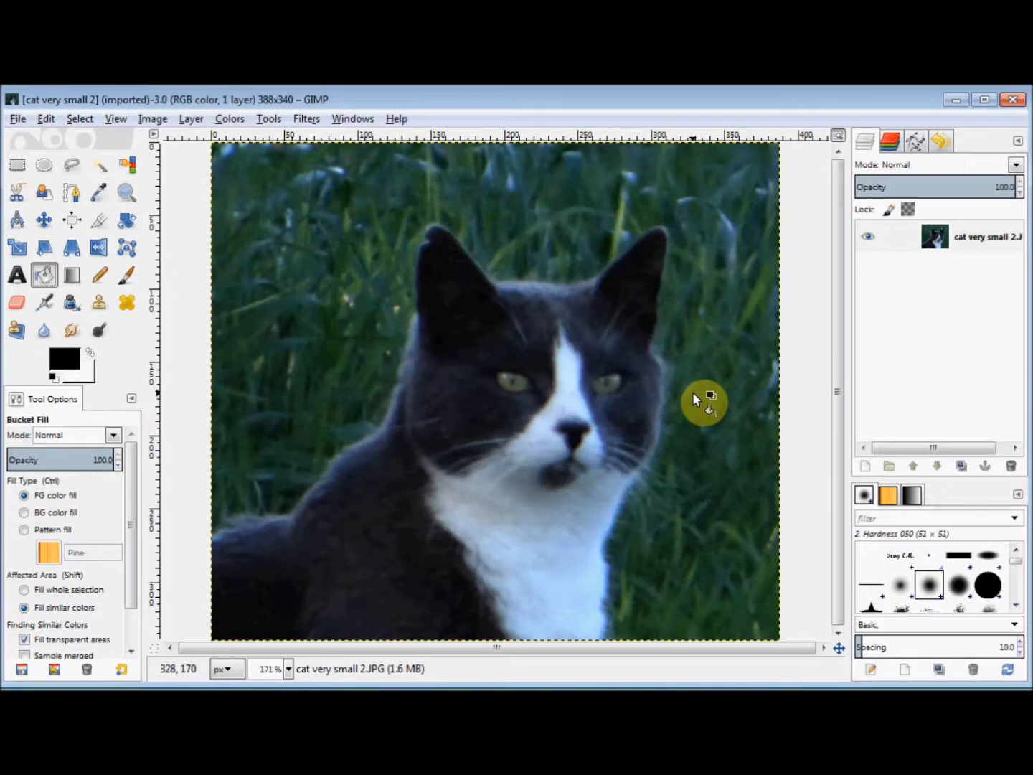
left_click(71, 169)
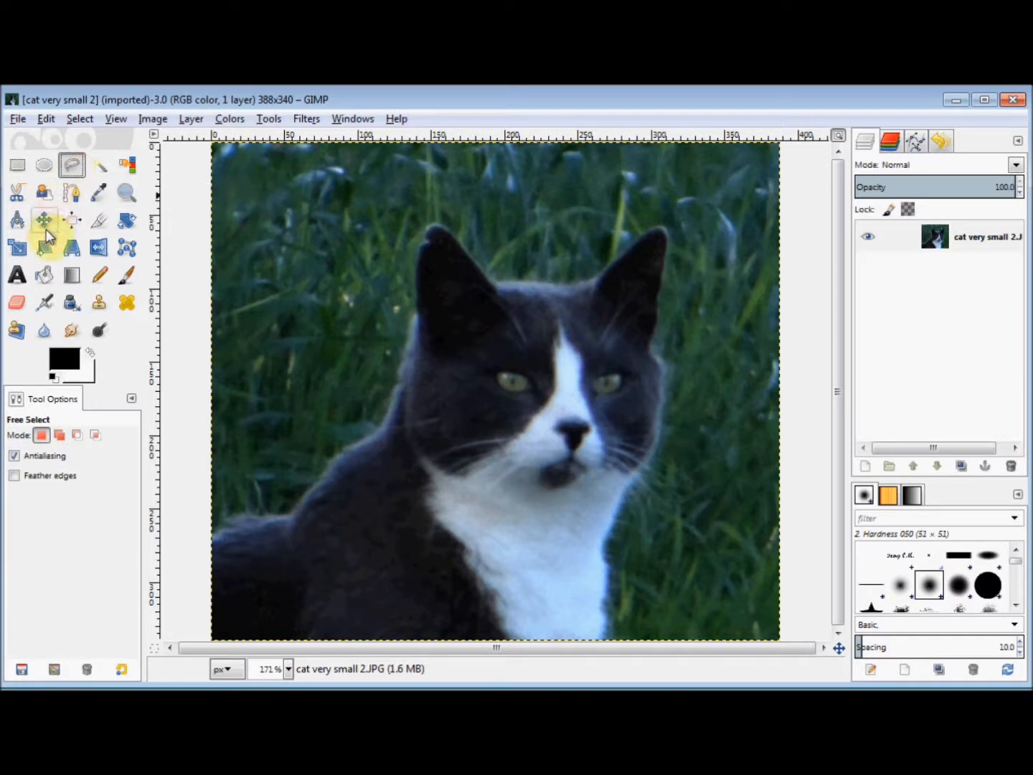
left_click(48, 479)
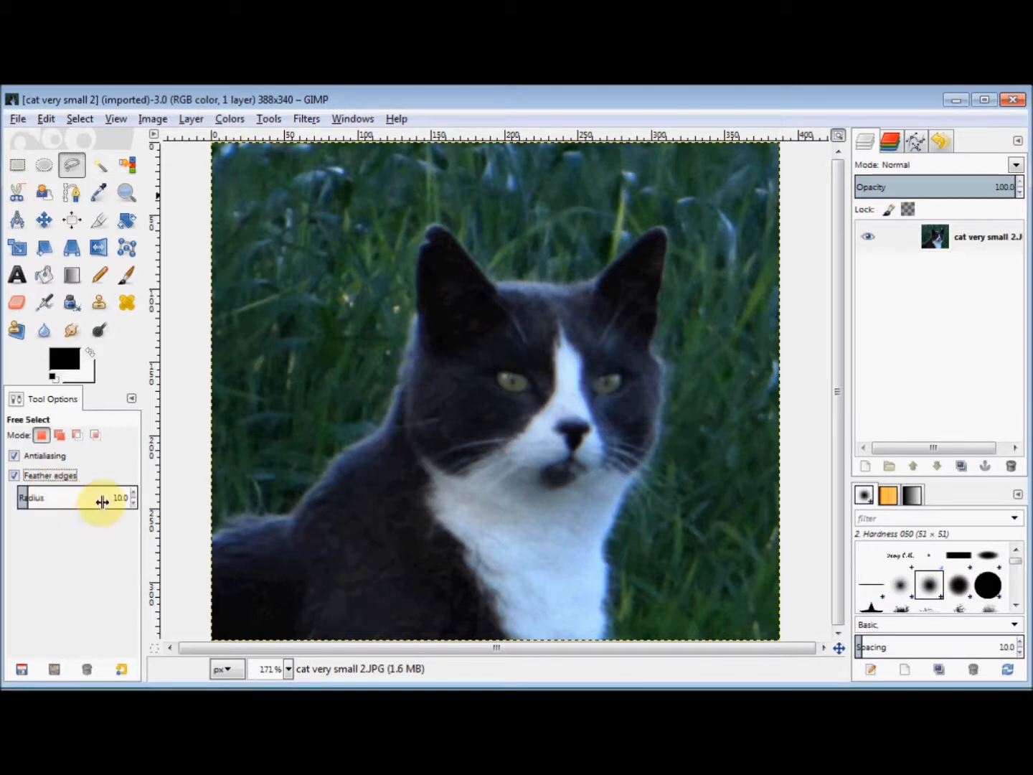
Start a Free Select outline at the photo's left edge and trace the cat's back and neck up towards the left ear
left_click(214, 533)
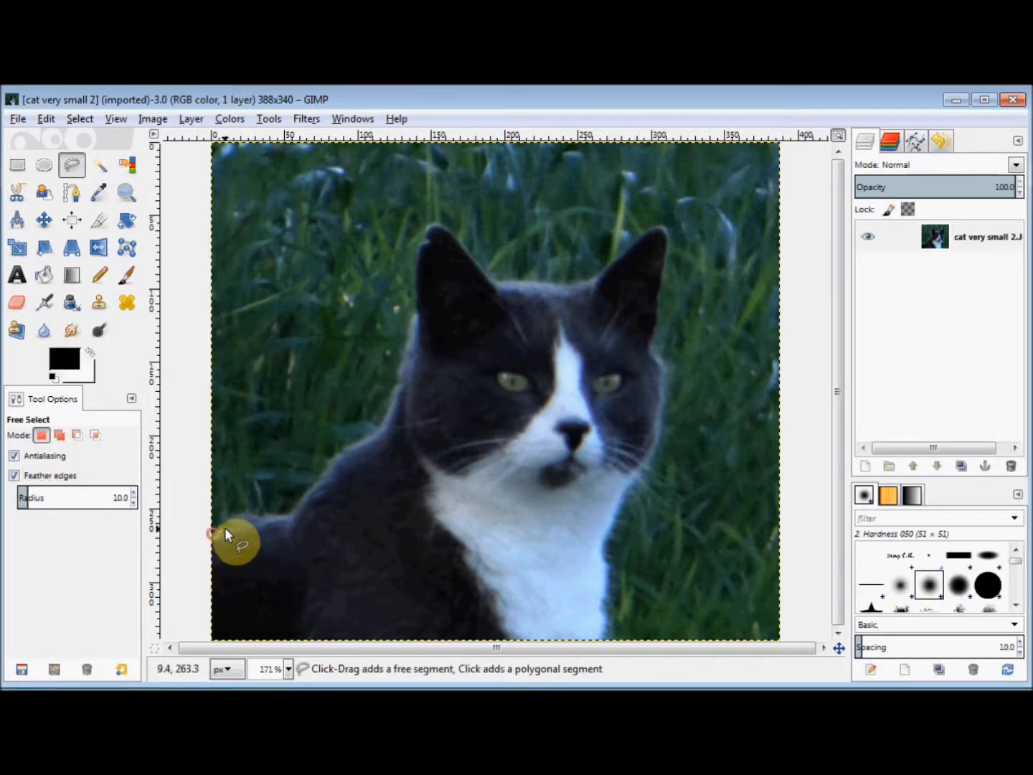
left_click(269, 513)
left_click(288, 513)
left_click(308, 489)
left_click(337, 455)
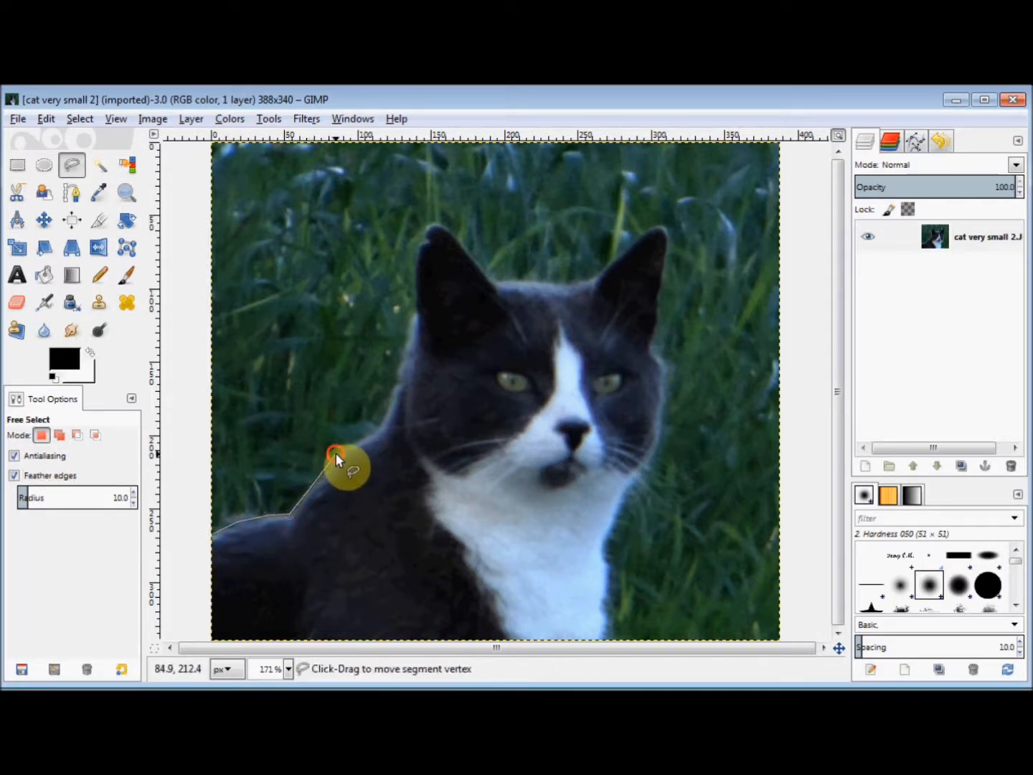
left_click(375, 436)
left_click(389, 401)
left_click(404, 343)
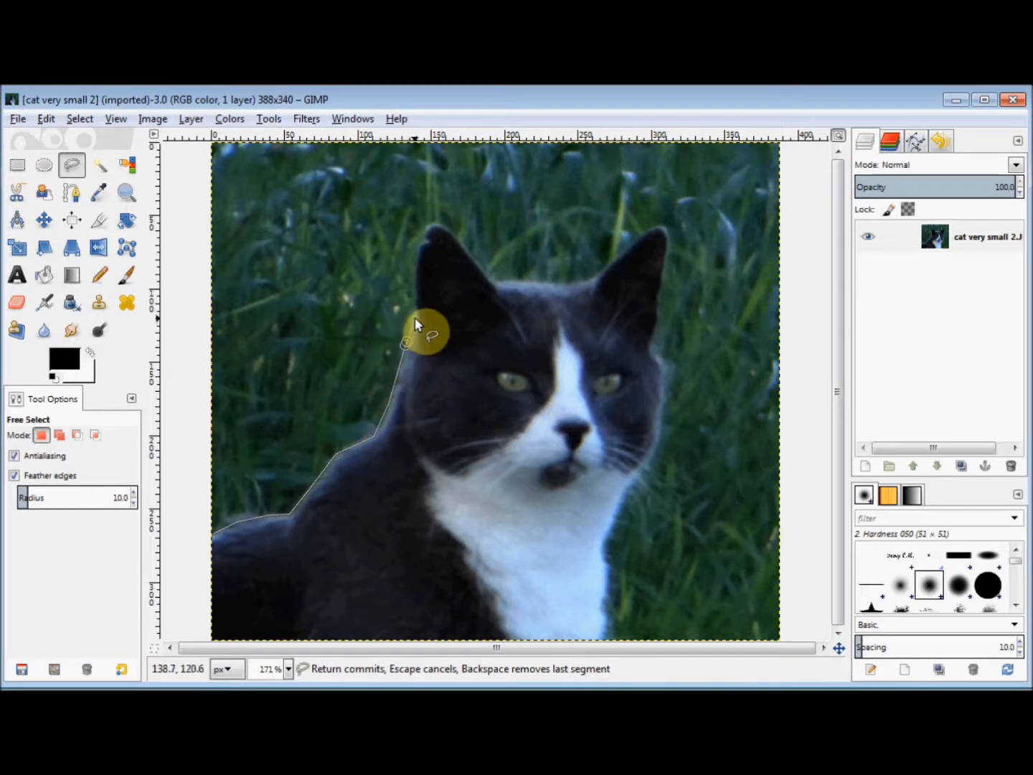
Continue the Free Select outline with short polygonal segments around the cat's left ear, ending at its inner base
left_click(415, 316)
left_click(416, 305)
left_click(416, 276)
left_click(417, 254)
left_click(418, 249)
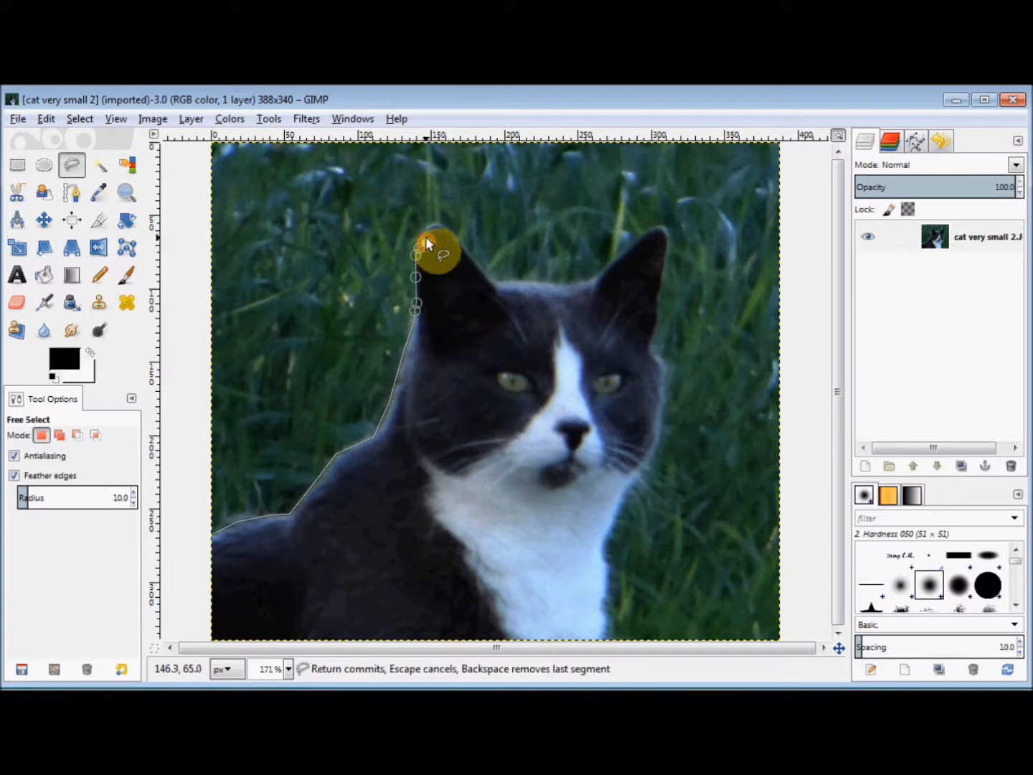
left_click(428, 224)
left_click(437, 222)
left_click(451, 230)
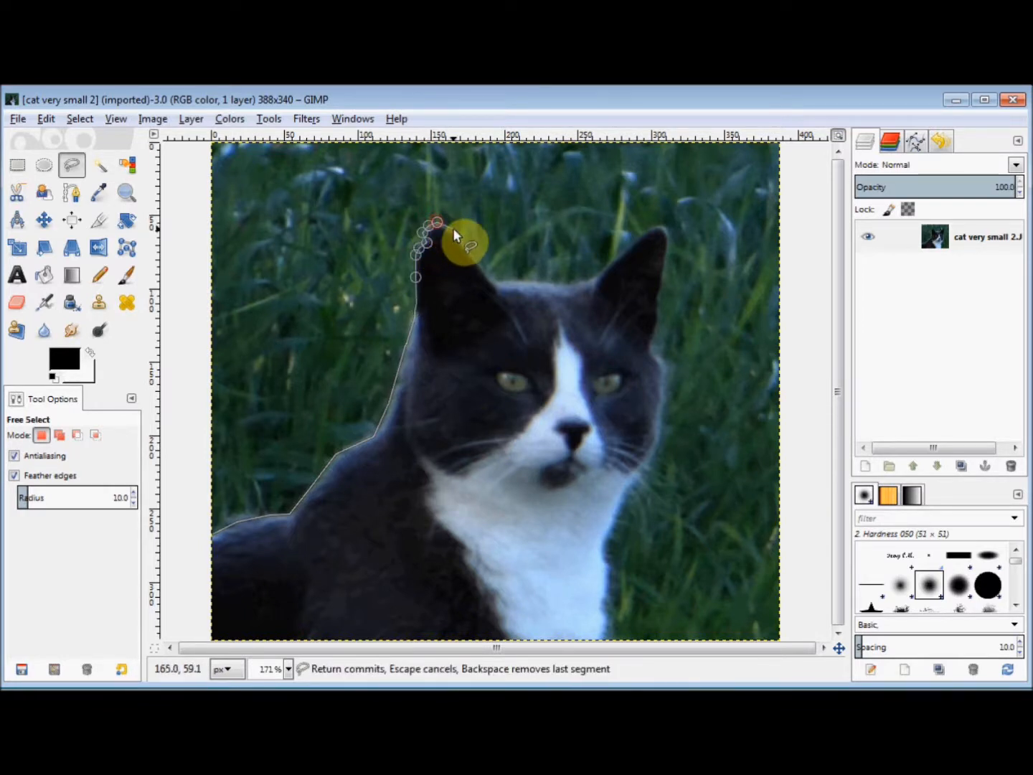
left_click(468, 254)
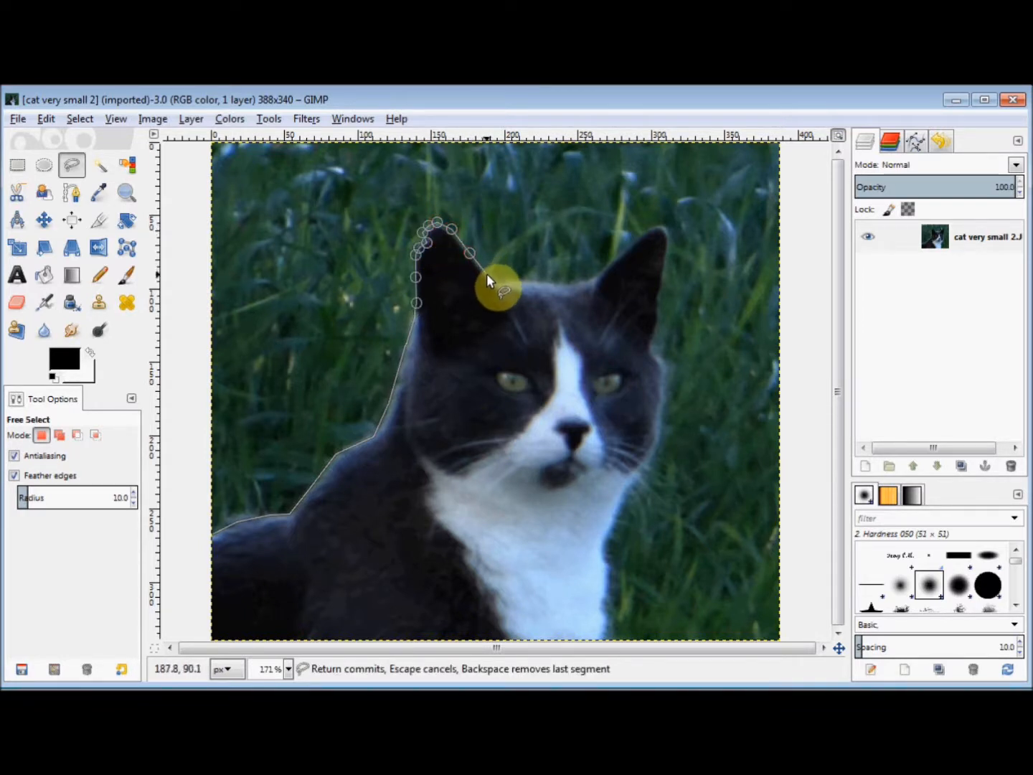
left_click(491, 278)
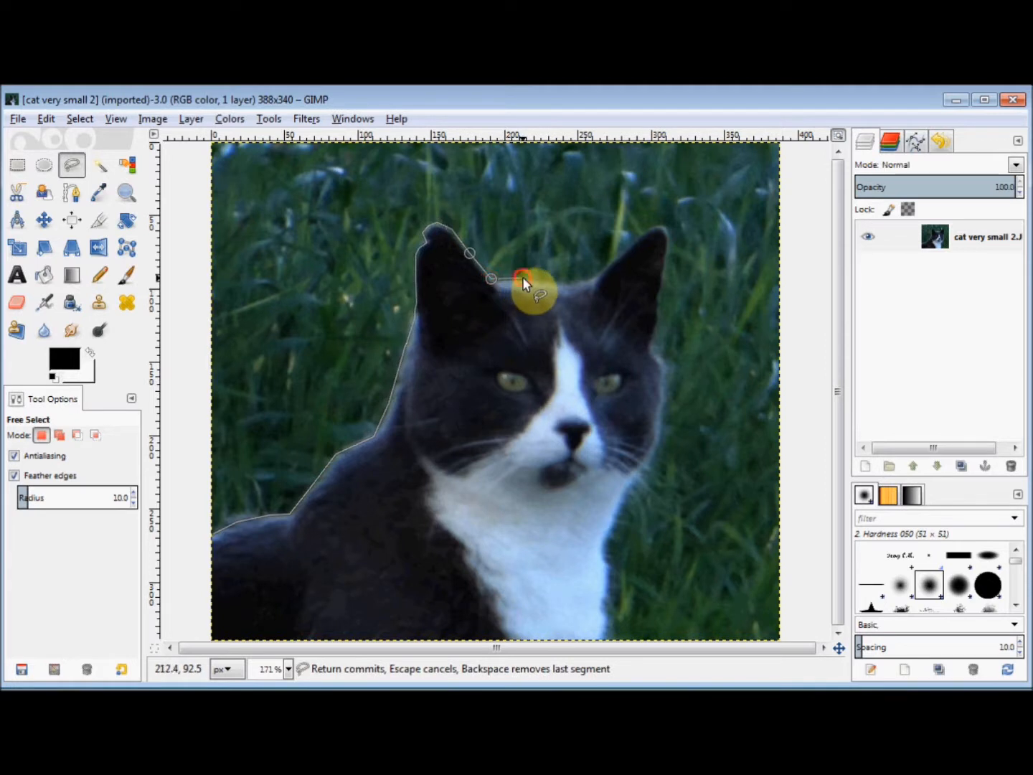
Extend the selection outline across the top of the cat's head to the inner base of the right ear
left_click(522, 275)
left_click(572, 281)
left_click(593, 276)
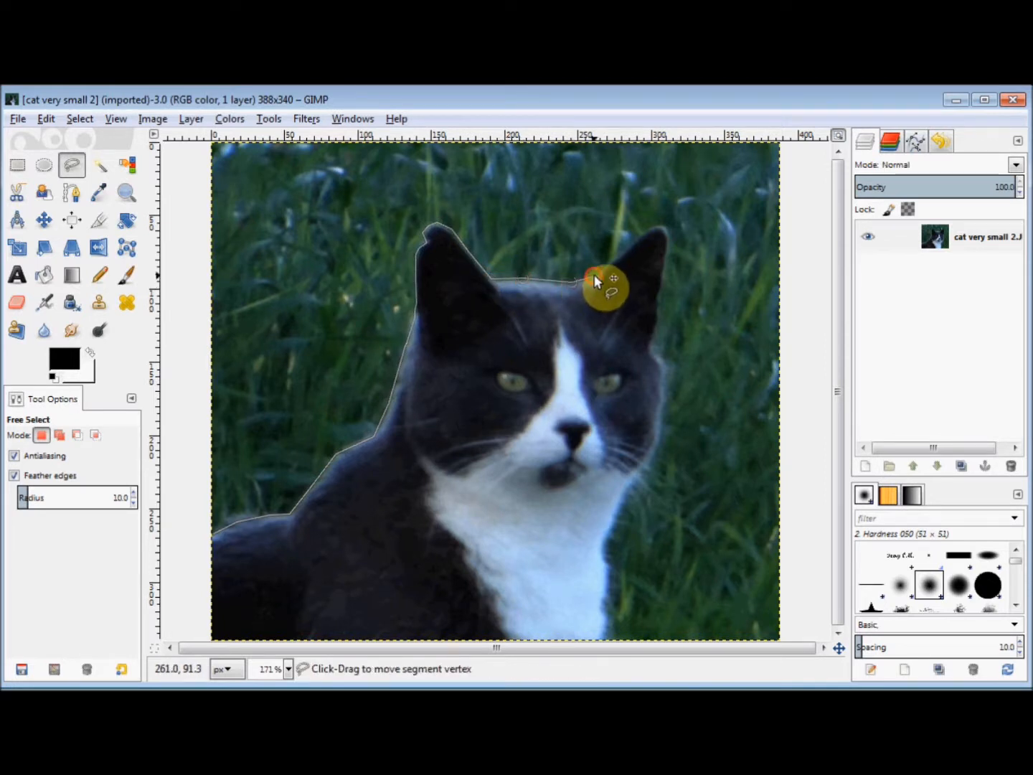
Trace the cat's right ear with short polygonal segments, going over its tip and down to its outer base
left_click(620, 254)
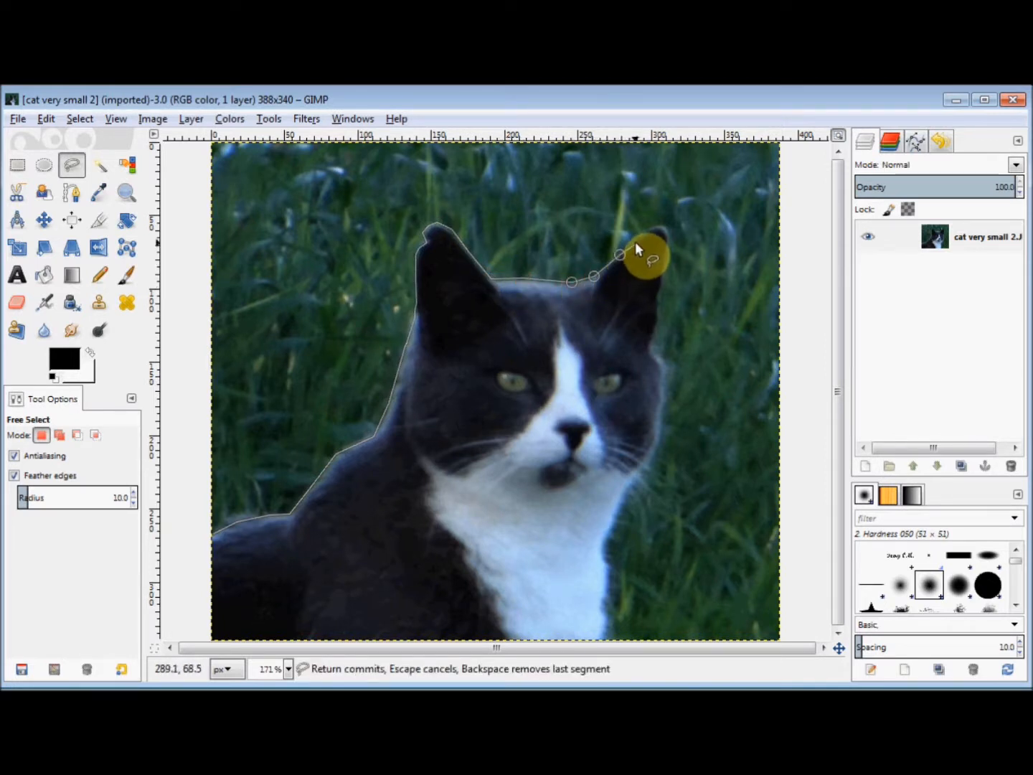
left_click(636, 238)
left_click(648, 228)
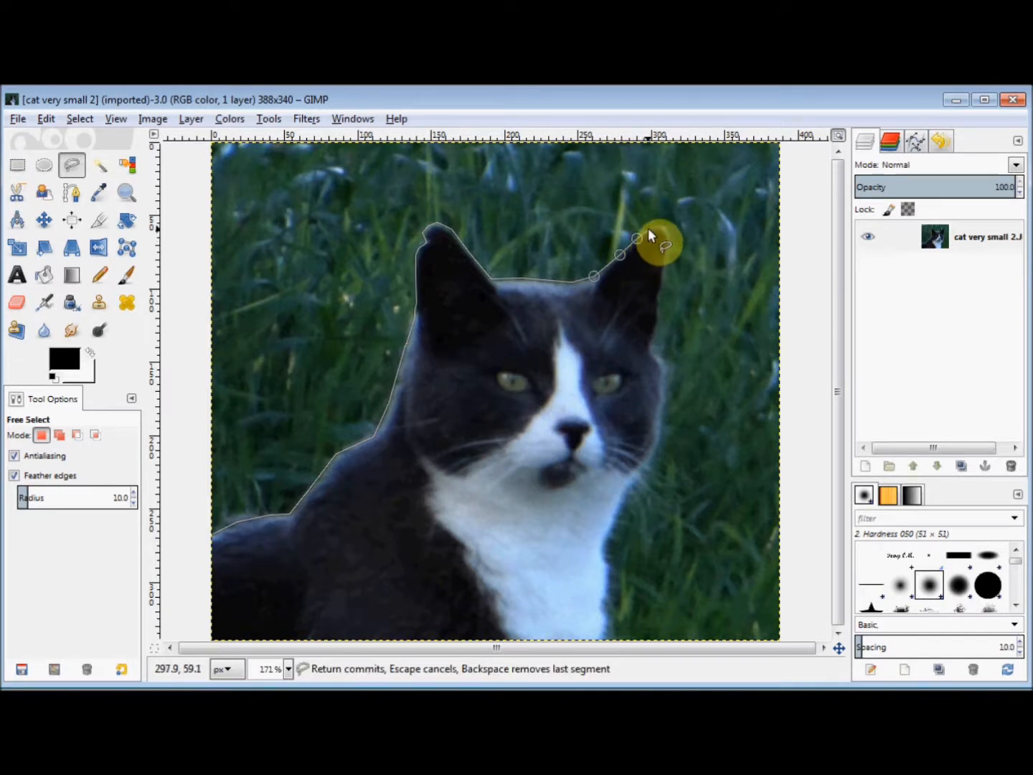
left_click(659, 225)
left_click(665, 227)
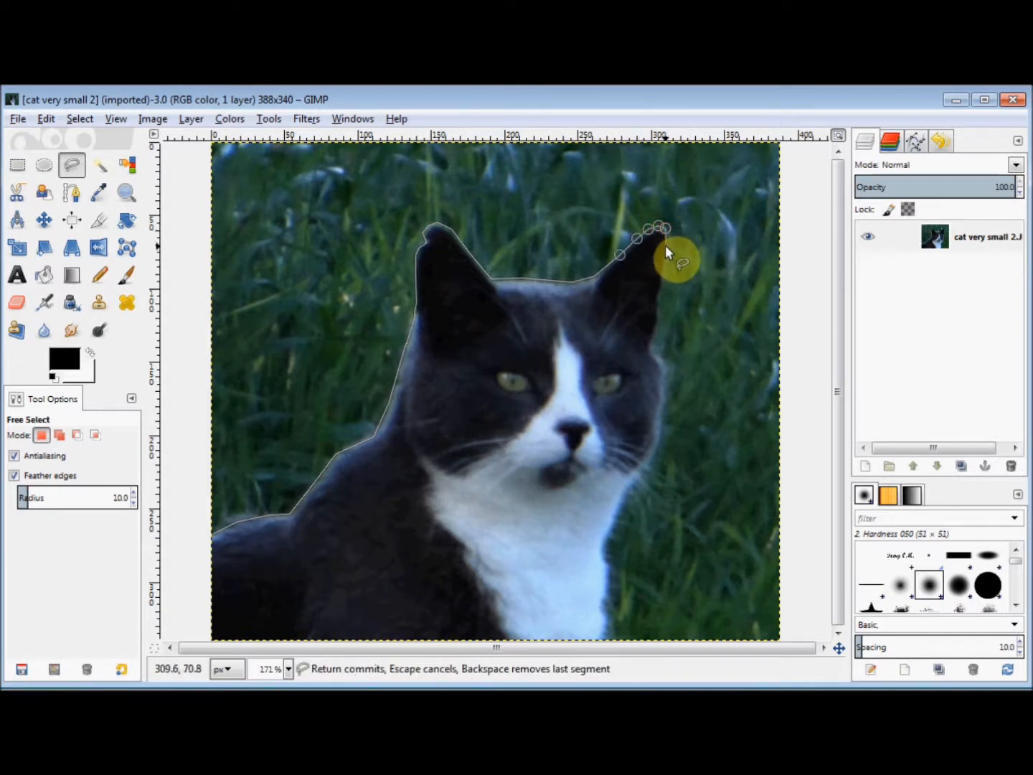
left_click(665, 249)
left_click(660, 280)
left_click(658, 304)
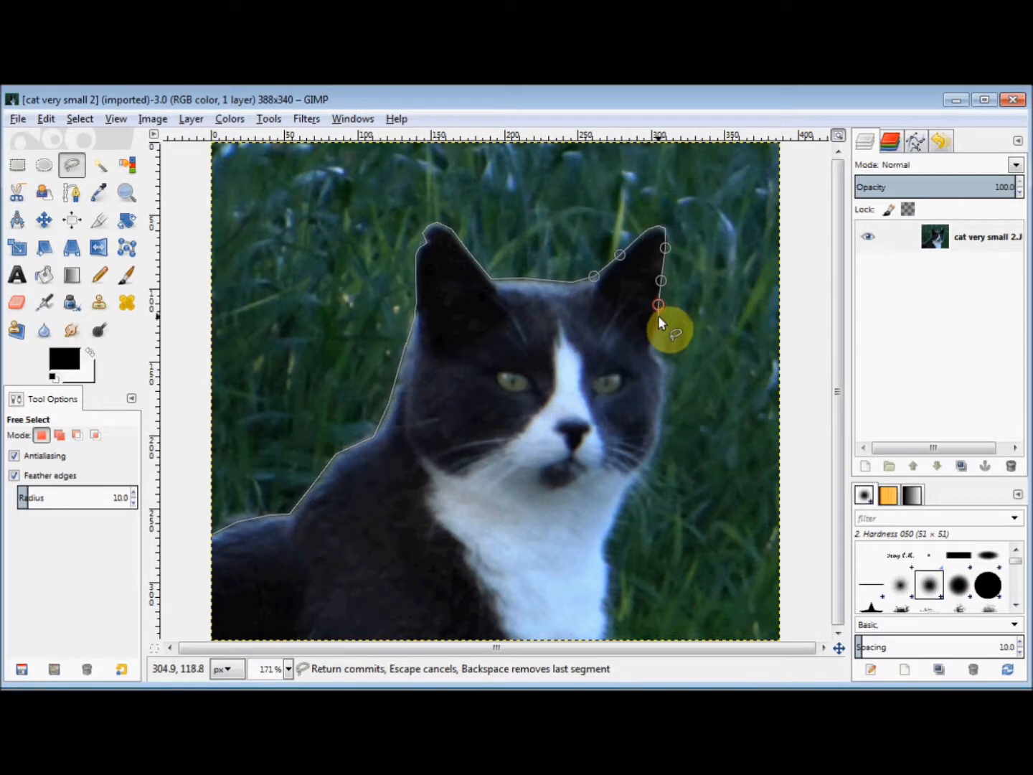
left_click(657, 321)
left_click(651, 337)
left_click(651, 347)
Continue the selection outline down the right side of the cat's face to below the whiskers
left_click(661, 363)
left_click(660, 410)
left_click(655, 444)
left_click(639, 478)
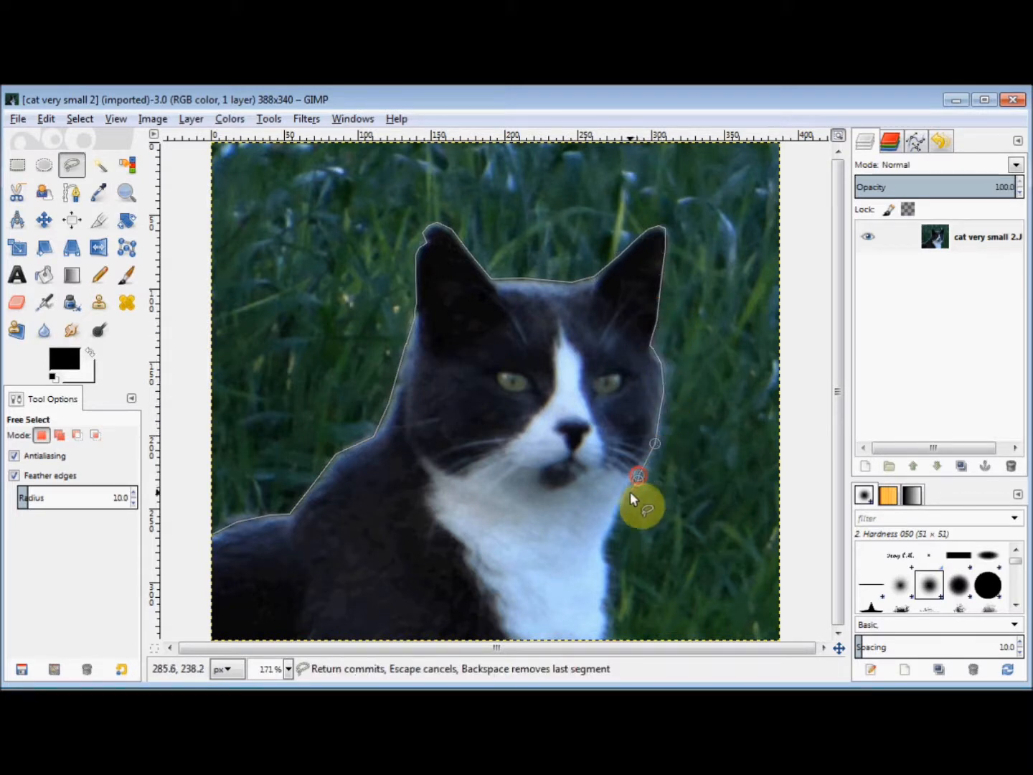
Trace the right side of the cat's white chest down to the photo's bottom edge
left_click(625, 502)
left_click(617, 526)
left_click(614, 537)
left_click(612, 557)
left_click(616, 577)
left_click(610, 606)
left_click(609, 619)
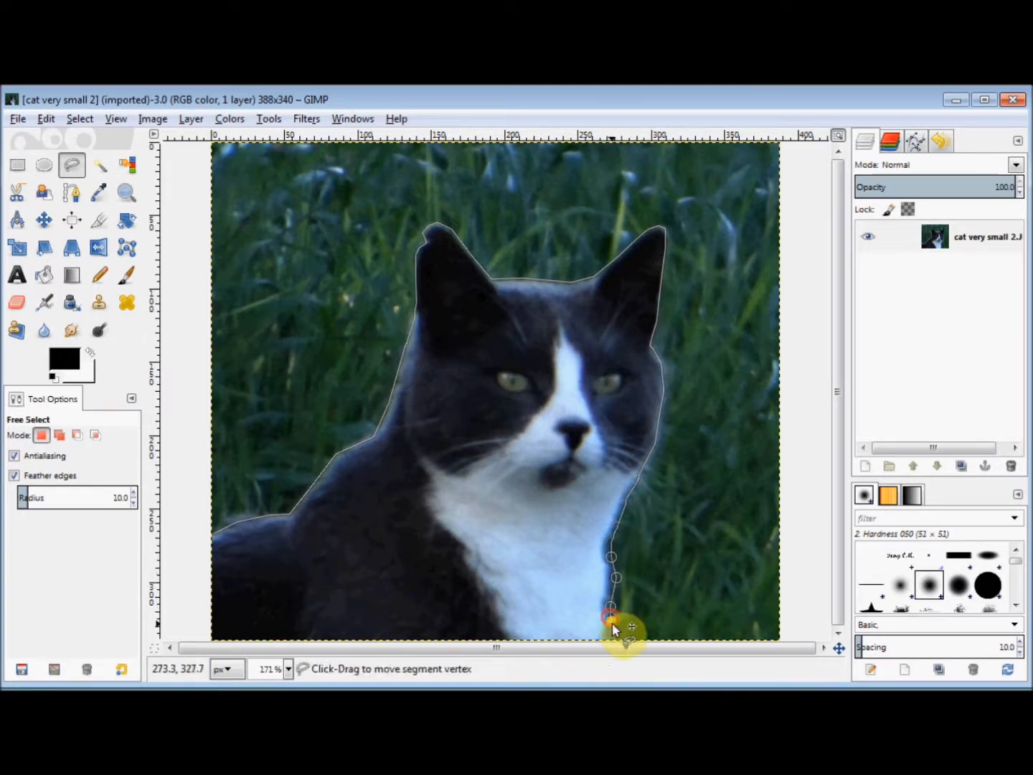
left_click(610, 630)
left_click(609, 638)
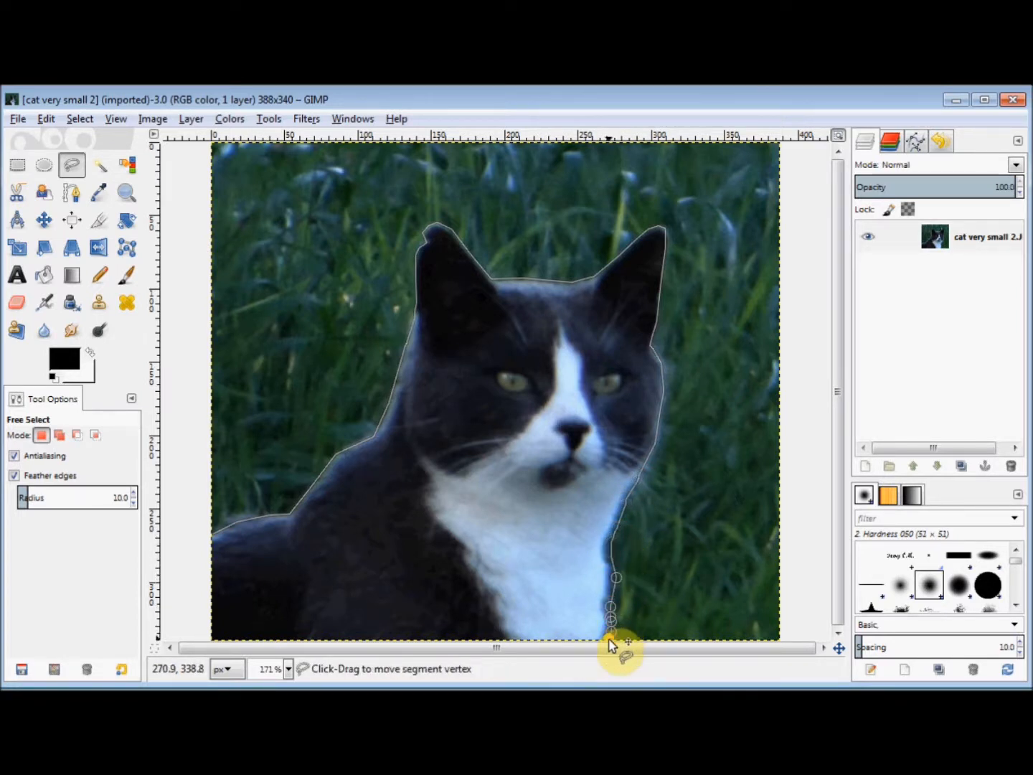
Run the outline around the photo's lower-right, upper-right and upper-left corners and close it at the starting point to select the grass background
left_click(779, 637)
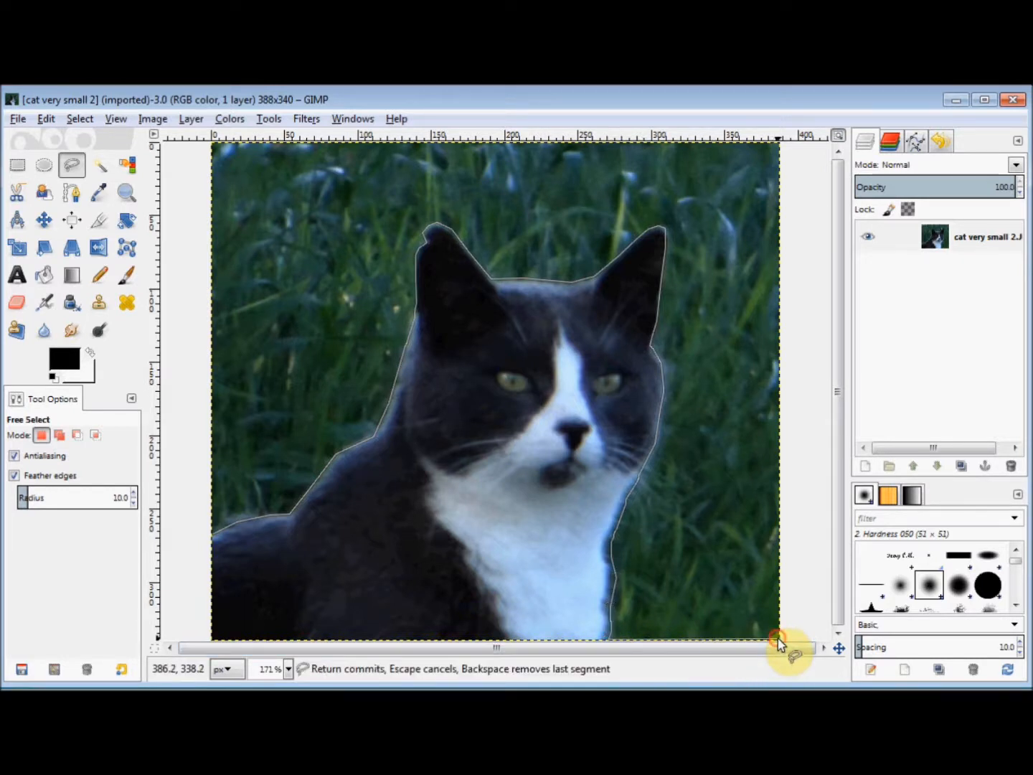
left_click(778, 145)
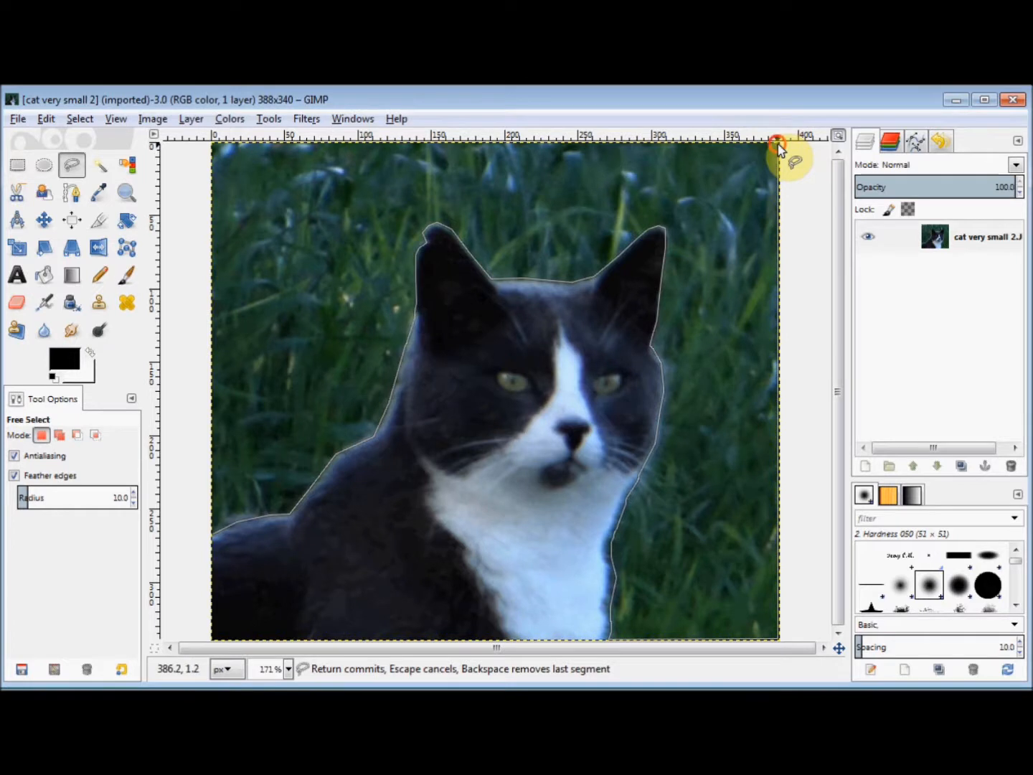
left_click(214, 146)
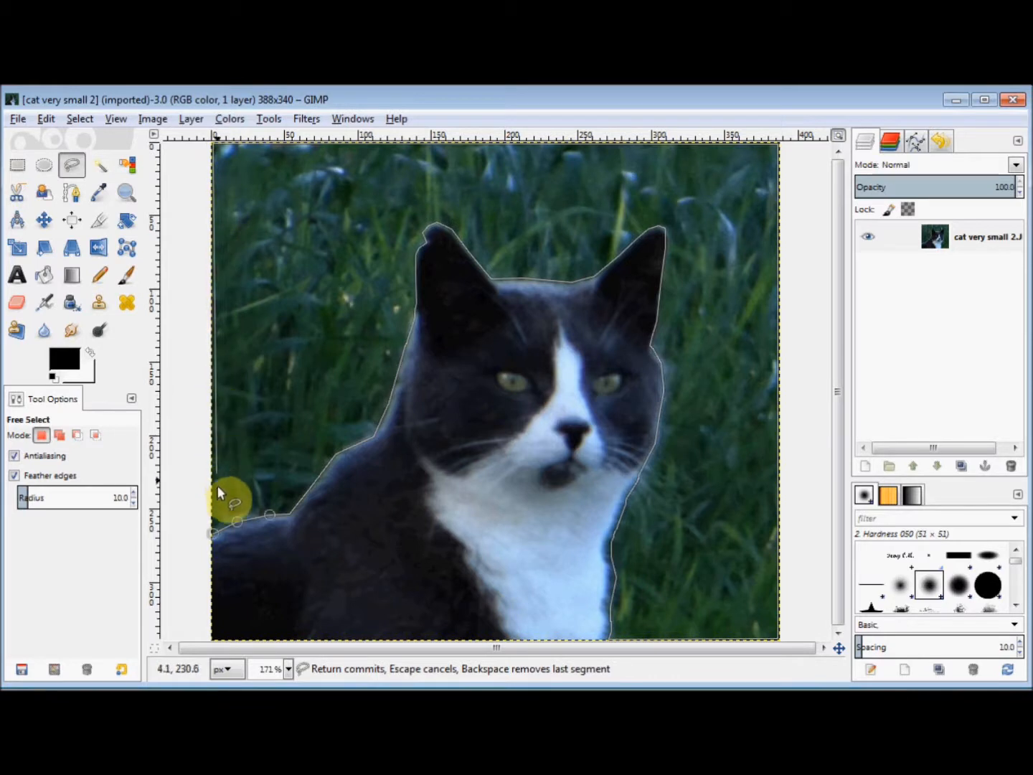
left_click(214, 535)
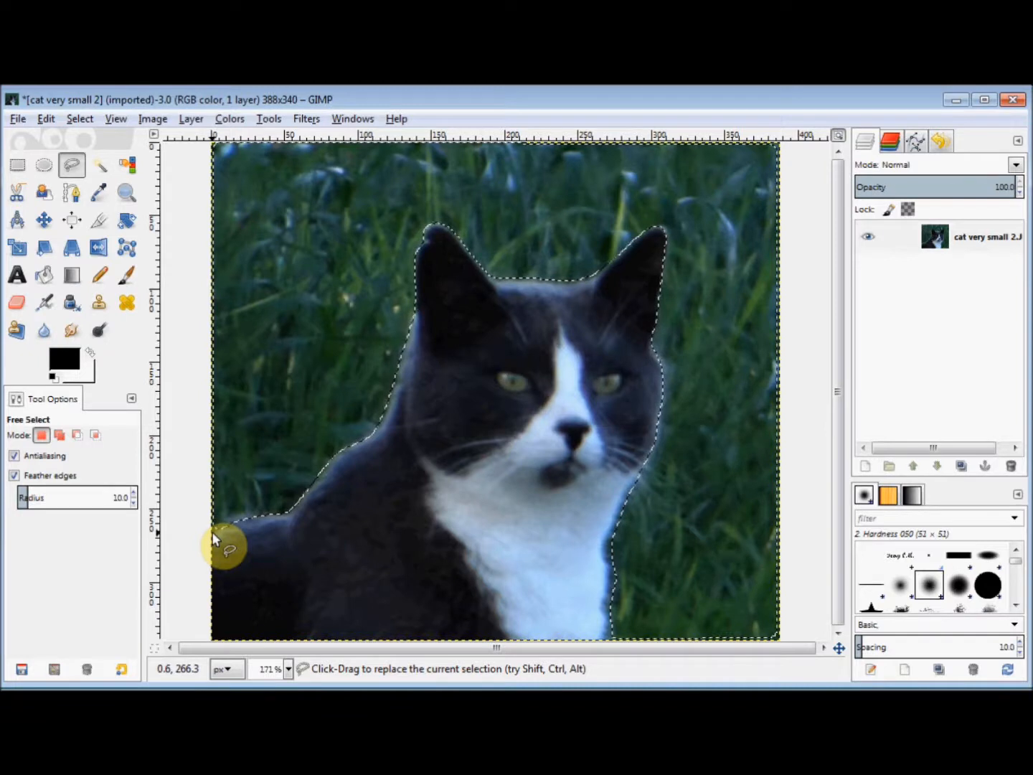
Delete the selected grass background around the cat and clear the selection
key("Delete")
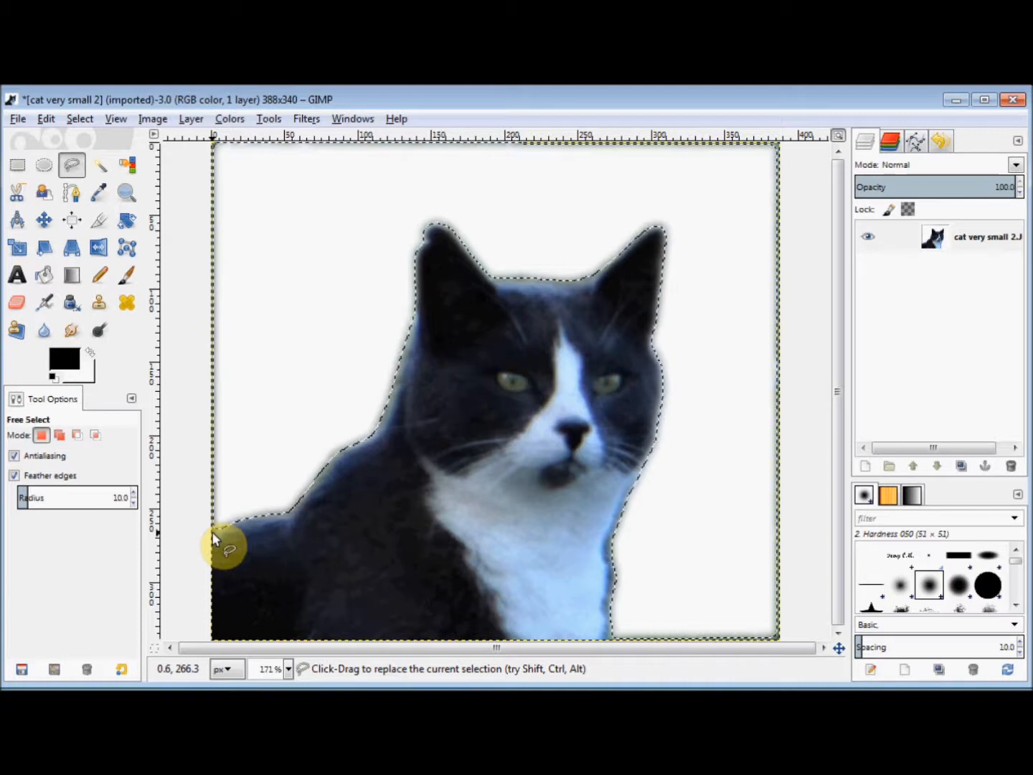
left_click(81, 119)
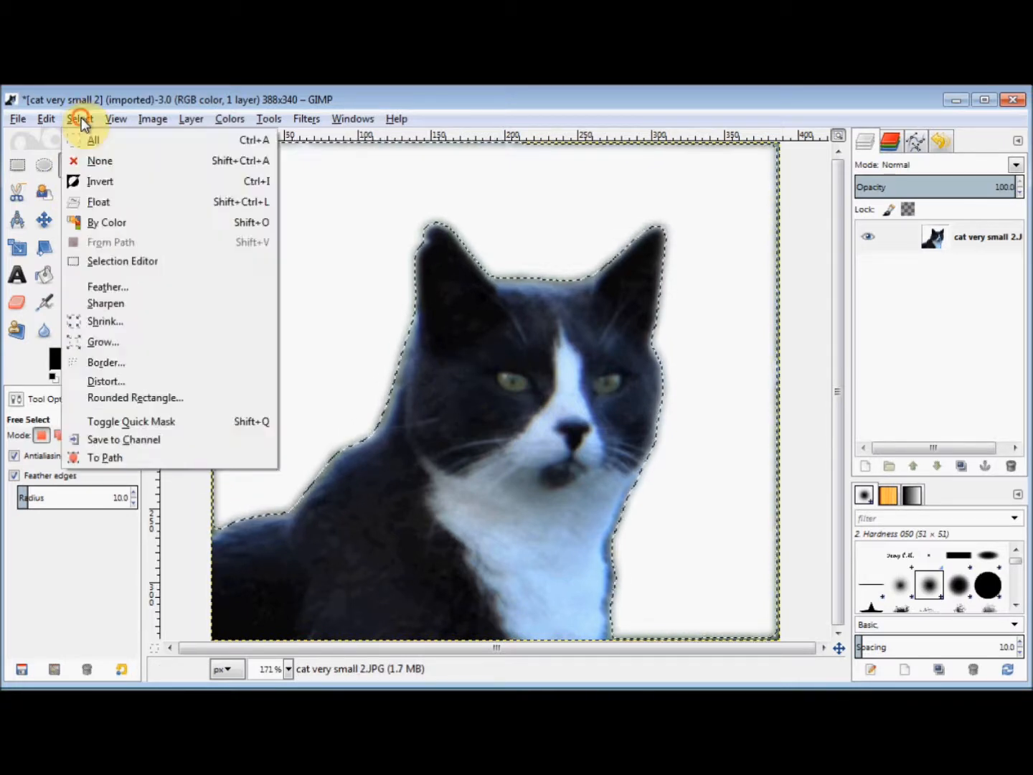
left_click(100, 163)
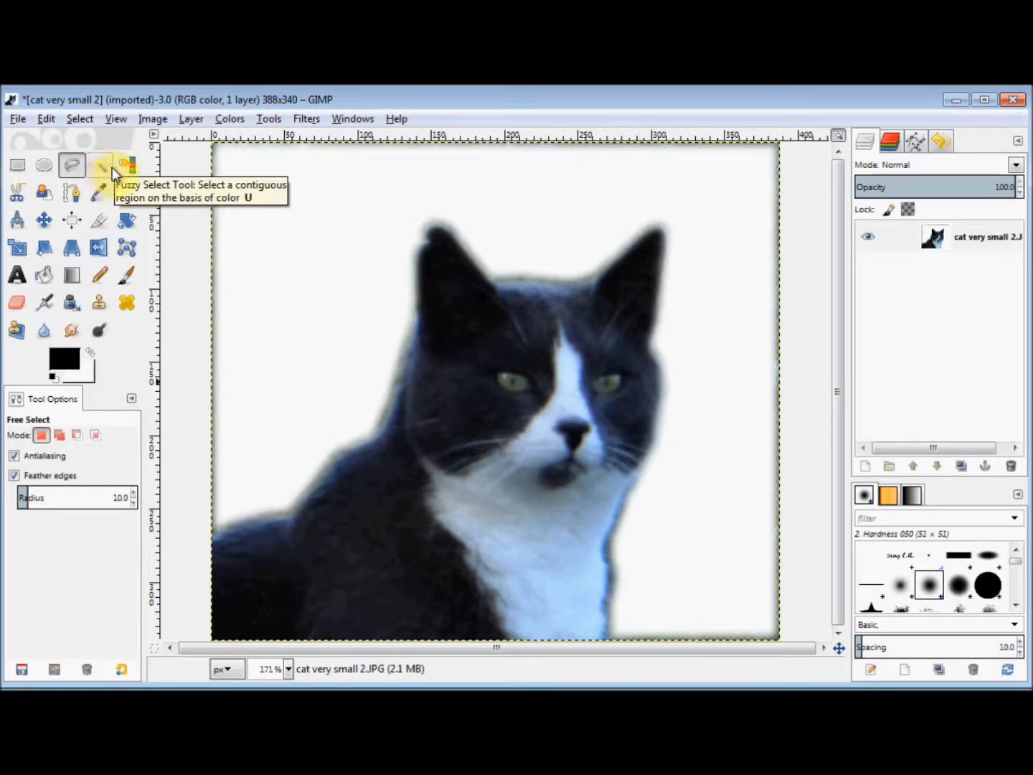